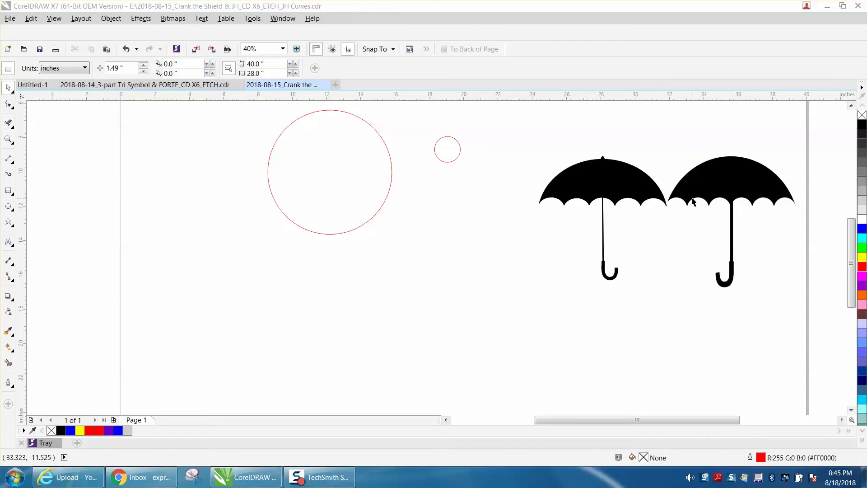
# - Place the large red circle at position X 20, Y -14
pyautogui.click(745, 187)
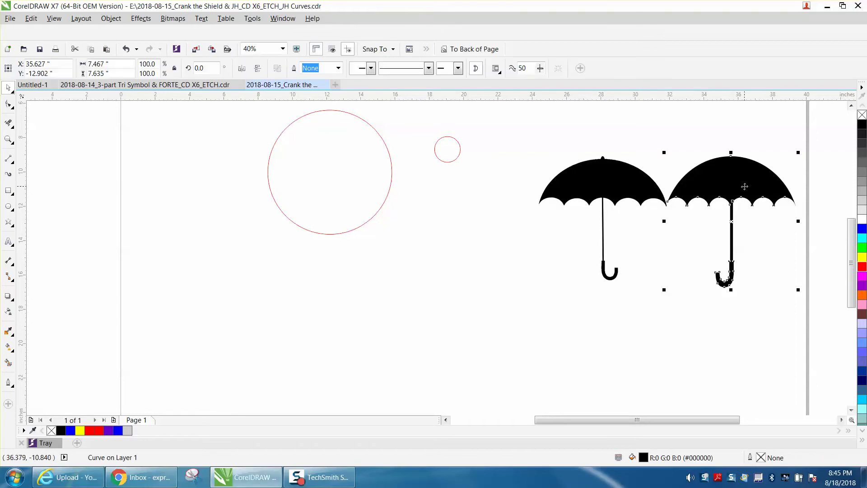
pyautogui.click(6, 142)
pyautogui.moveTo(719, 150); pyautogui.dragTo(783, 193)
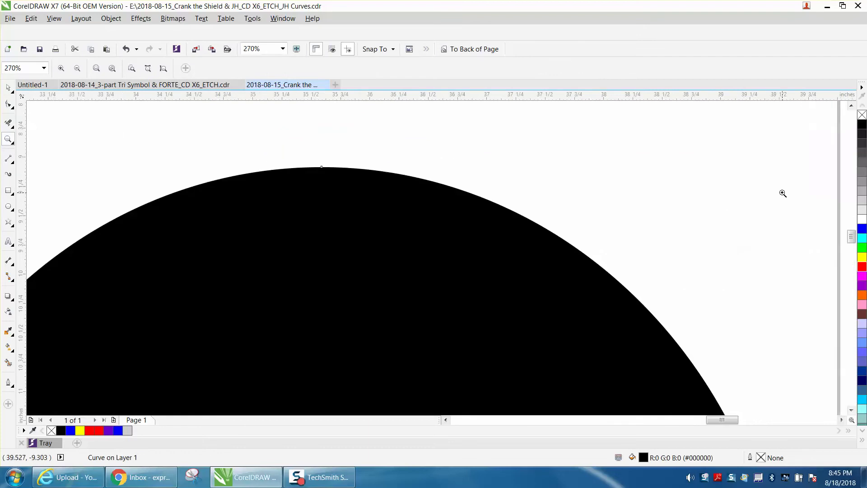
pyautogui.scroll(-6, 300, 173)
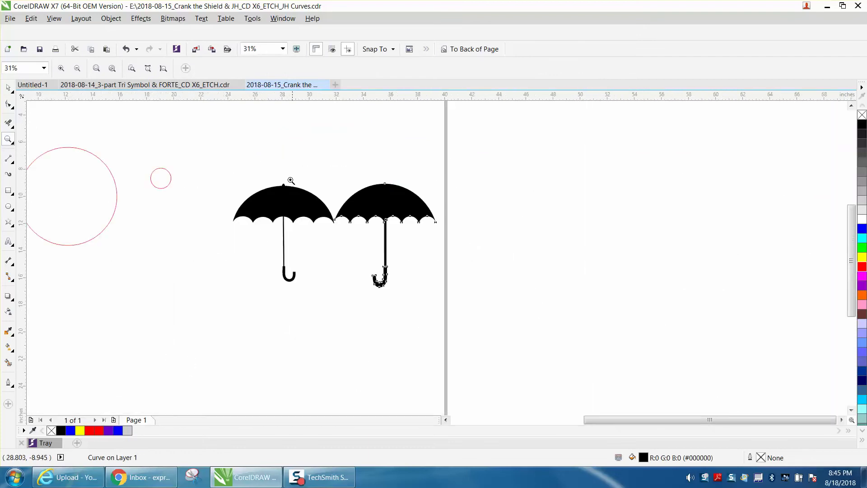
pyautogui.moveTo(264, 176); pyautogui.dragTo(339, 209)
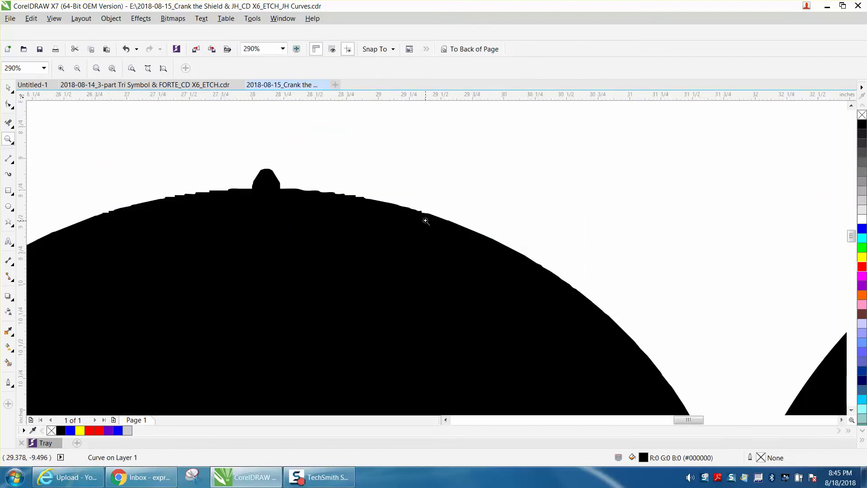
pyautogui.scroll(-4, 425, 220)
pyautogui.scroll(-2, 426, 217)
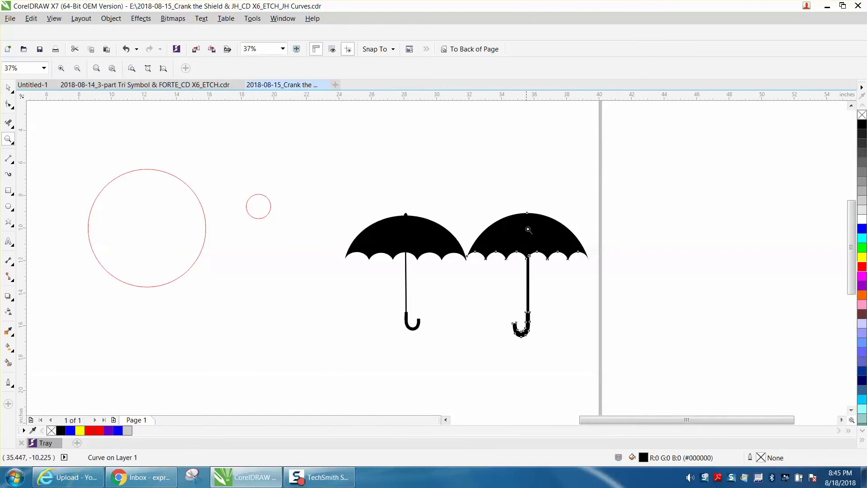
pyautogui.scroll(-1, 552, 242)
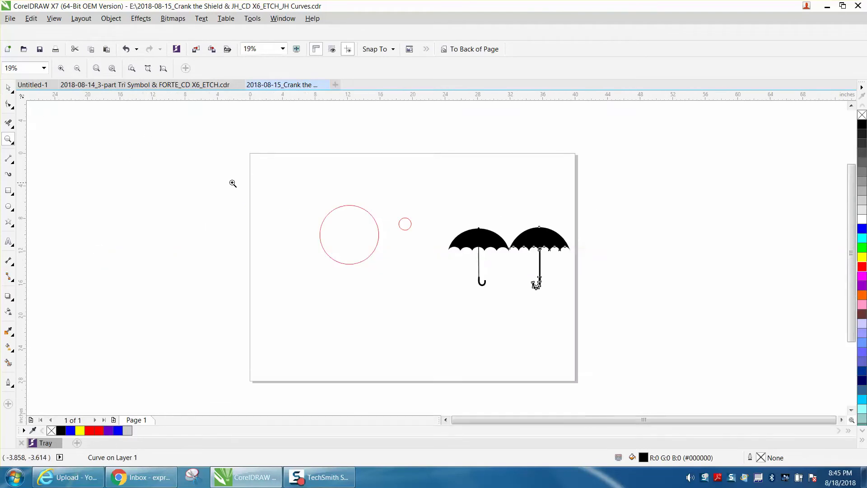
pyautogui.moveTo(278, 188); pyautogui.dragTo(596, 325)
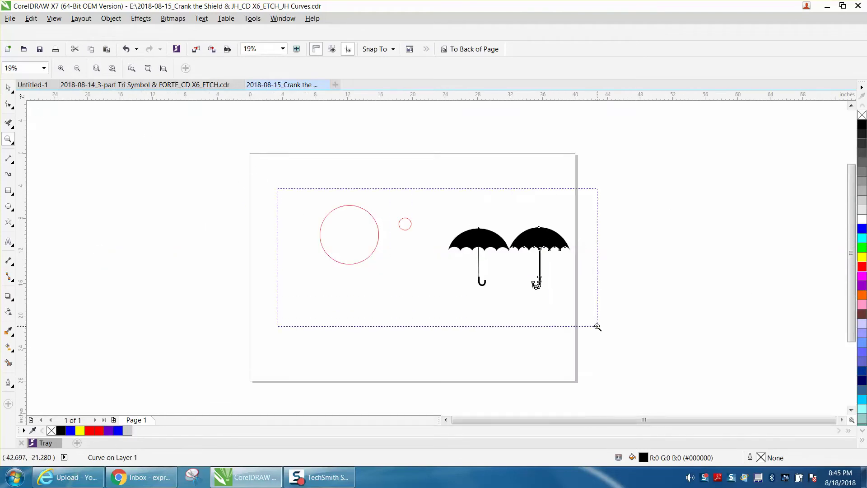
pyautogui.click(10, 88)
pyautogui.click(220, 142)
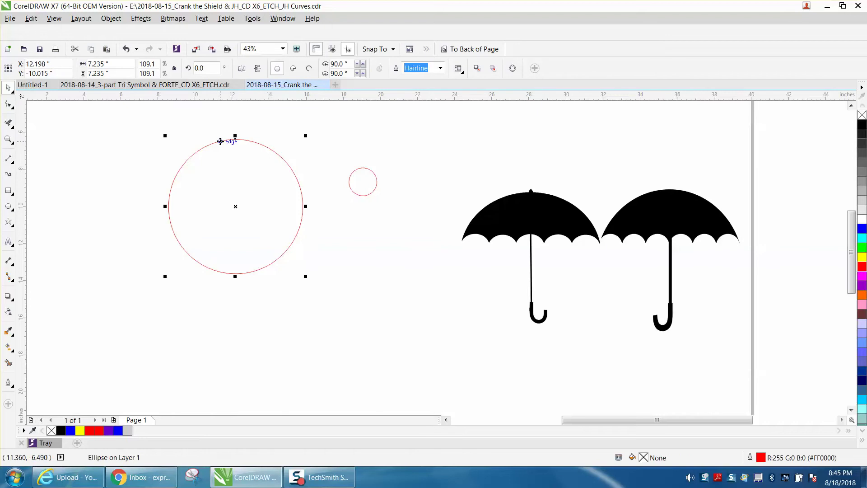
pyautogui.hotkey('ctrl', 'z')
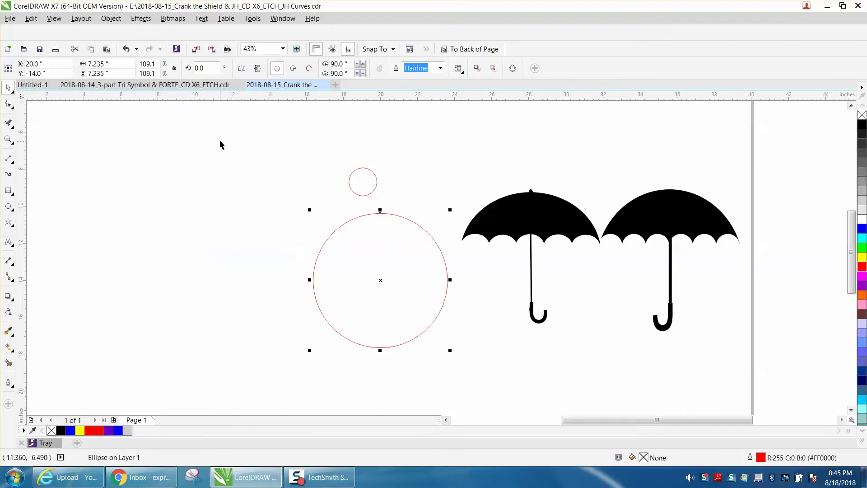
# - Centre the 1.5-inch small circle inside the large circle at the same position
pyautogui.click(356, 195)
pyautogui.press('p')
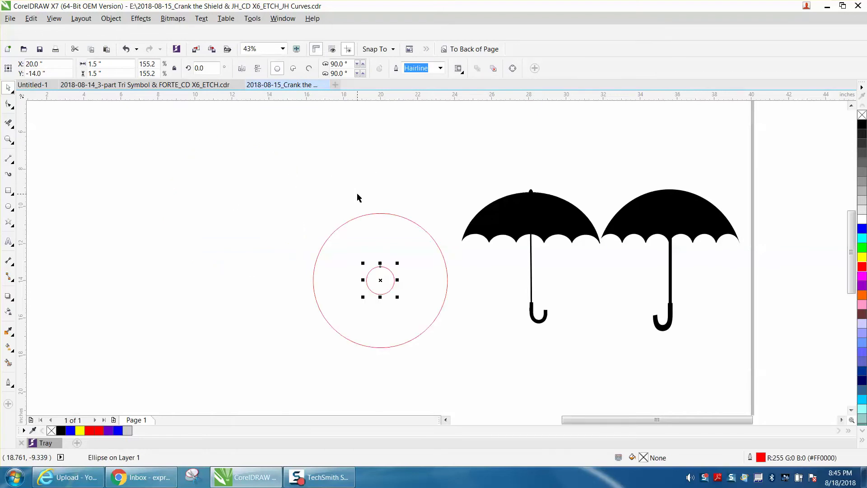
pyautogui.click(199, 156)
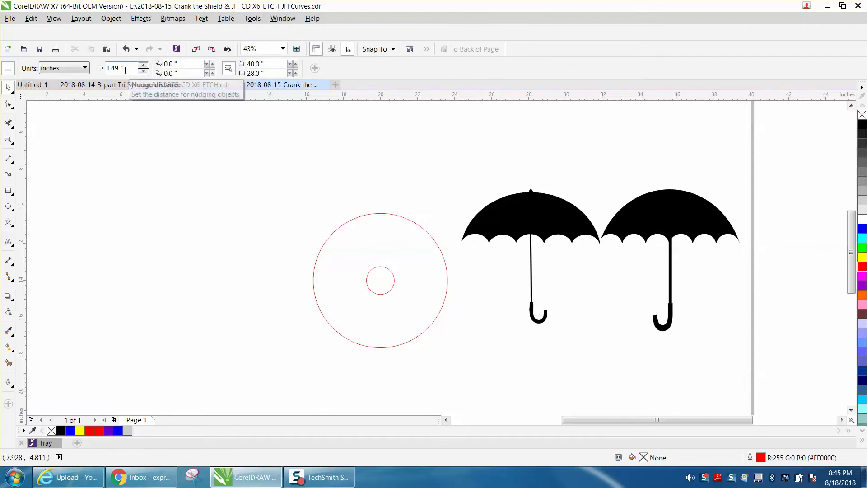
pyautogui.moveTo(295, 255); pyautogui.dragTo(444, 310)
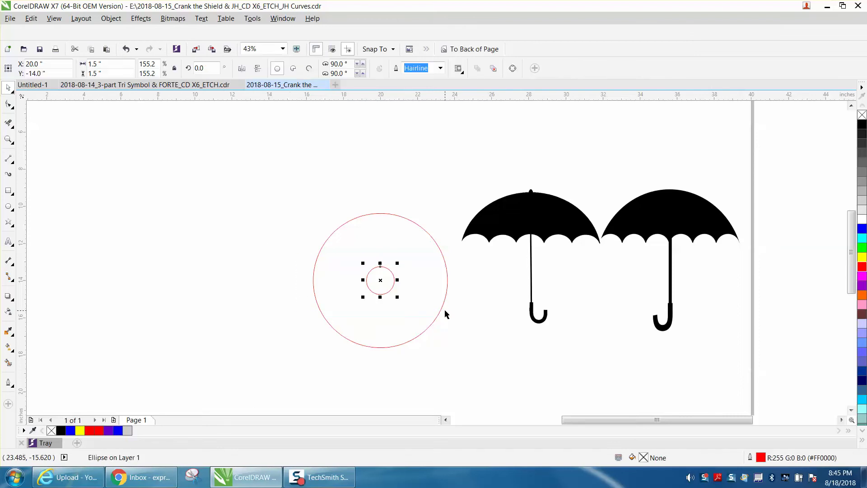
pyautogui.press('Escape')
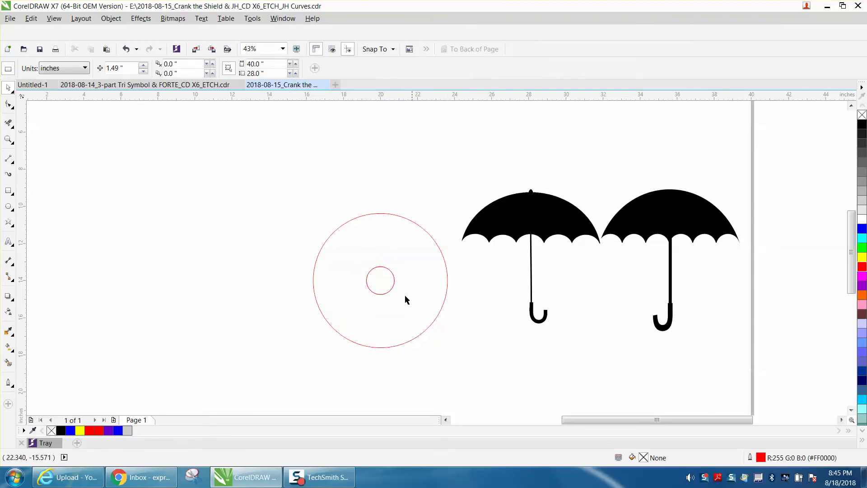
# - Add two copies of the small circle to its left at the nudge distance
pyautogui.click(393, 286)
pyautogui.press('KP_Add')
pyautogui.press('Left')
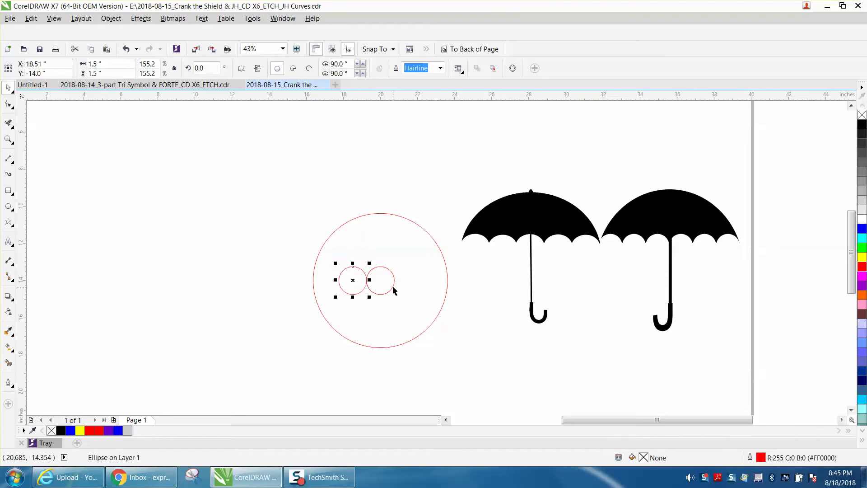
pyautogui.press('KP_Add')
pyautogui.press('Left')
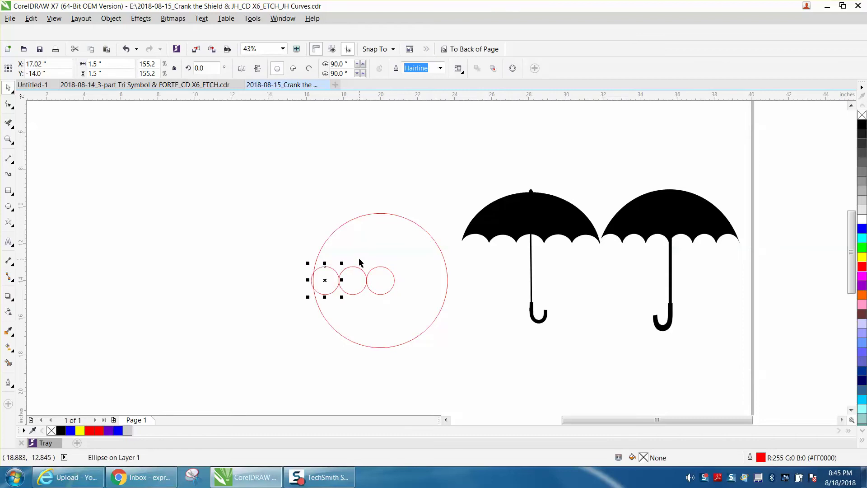
# - Undo the accidental shift of the large circle and reselect the rightmost small circle
pyautogui.moveTo(364, 261); pyautogui.dragTo(366, 265)
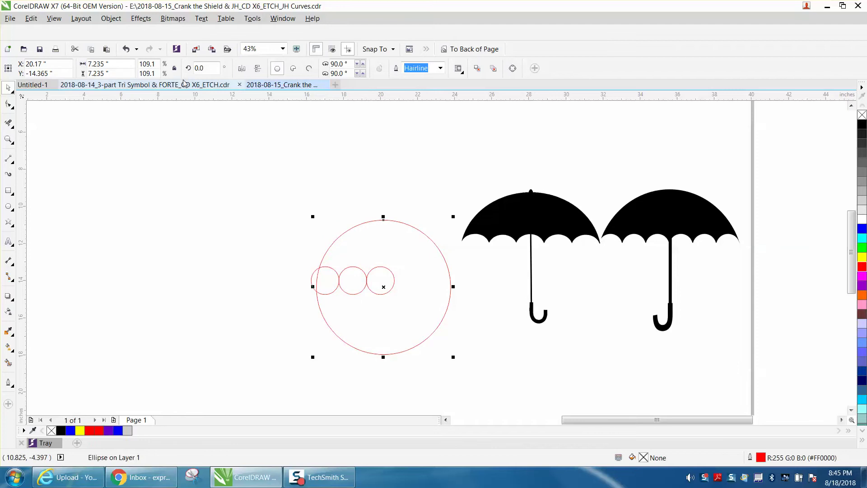
pyautogui.click(126, 49)
pyautogui.moveTo(367, 197); pyautogui.dragTo(378, 302)
pyautogui.moveTo(373, 238); pyautogui.dragTo(411, 307)
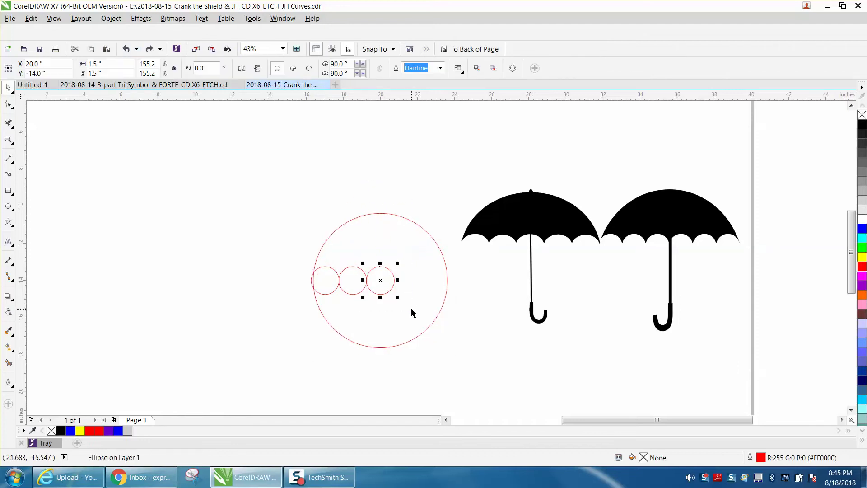
pyautogui.hotkey('ctrl', 'f')
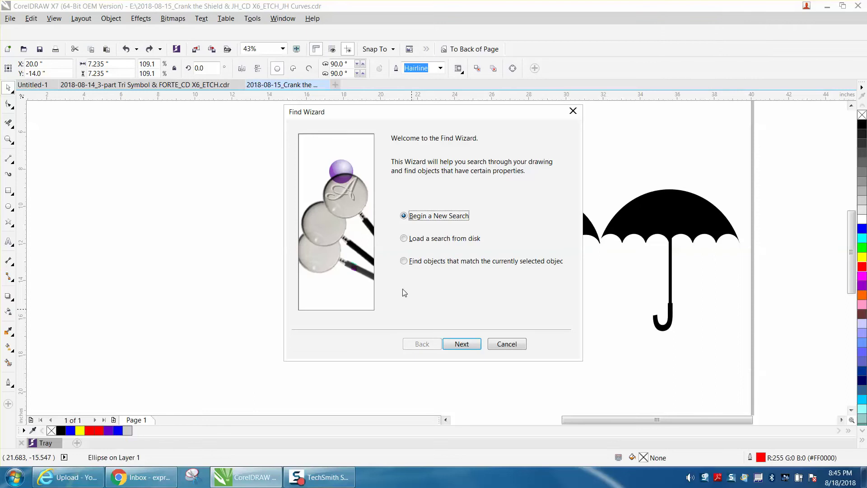
pyautogui.click(508, 343)
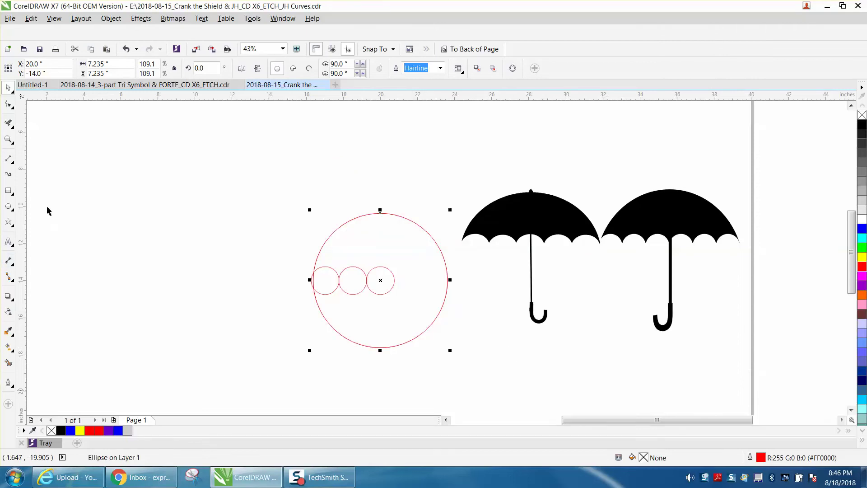
# - Add a small circle copy on the right and select all five small circles
pyautogui.moveTo(348, 202); pyautogui.dragTo(411, 316)
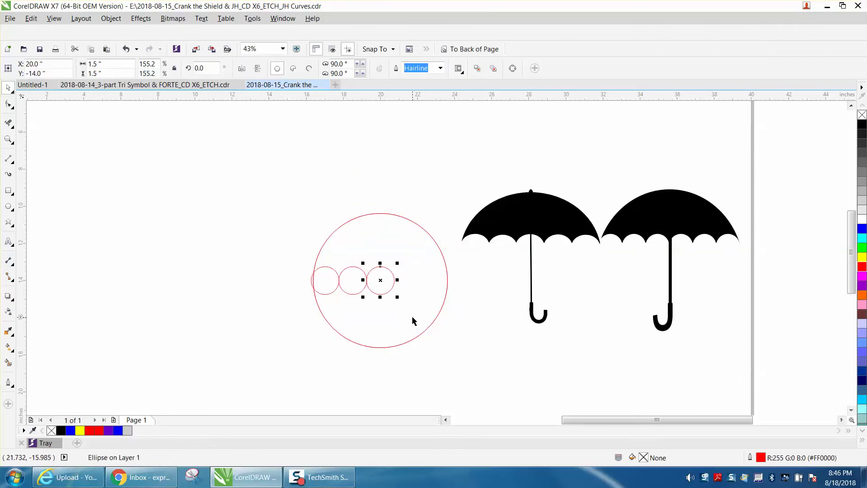
pyautogui.hotkey('ctrl', 'd')
pyautogui.hotkey('ctrl', 'd')
pyautogui.scroll(2, 410, 326)
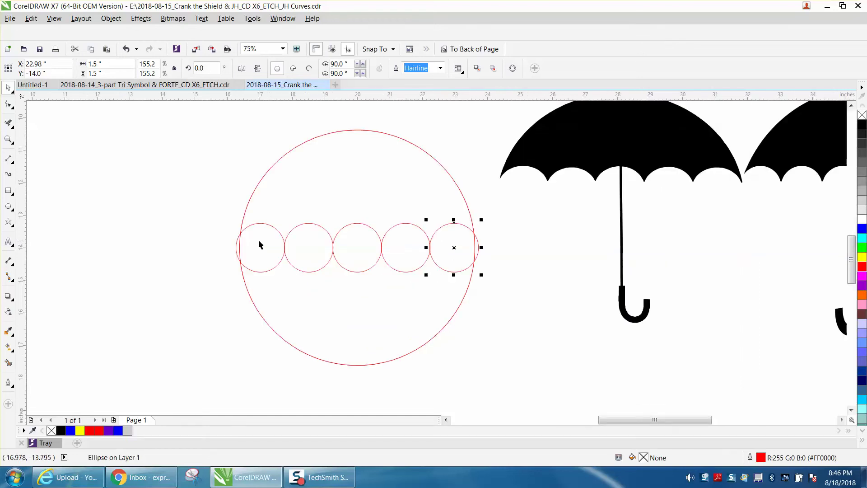
pyautogui.moveTo(228, 220); pyautogui.dragTo(512, 281)
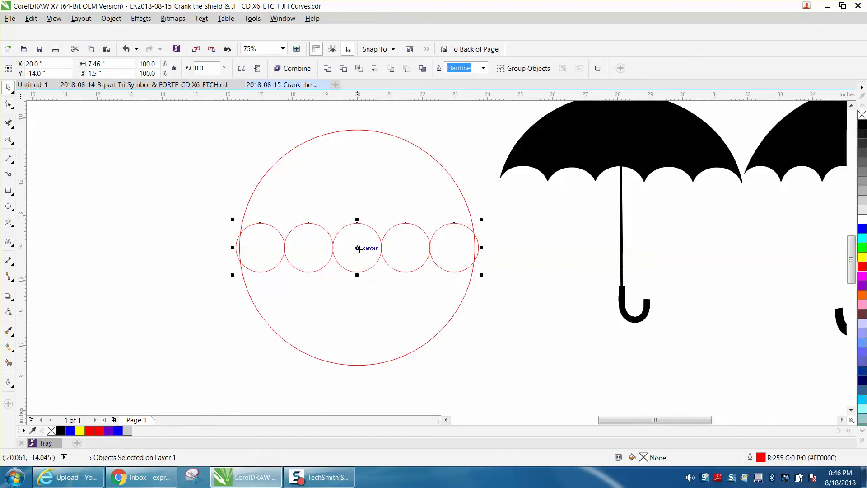
# - Smart-fill the canopy region above the small circles black and move it aside
pyautogui.click(186, 246)
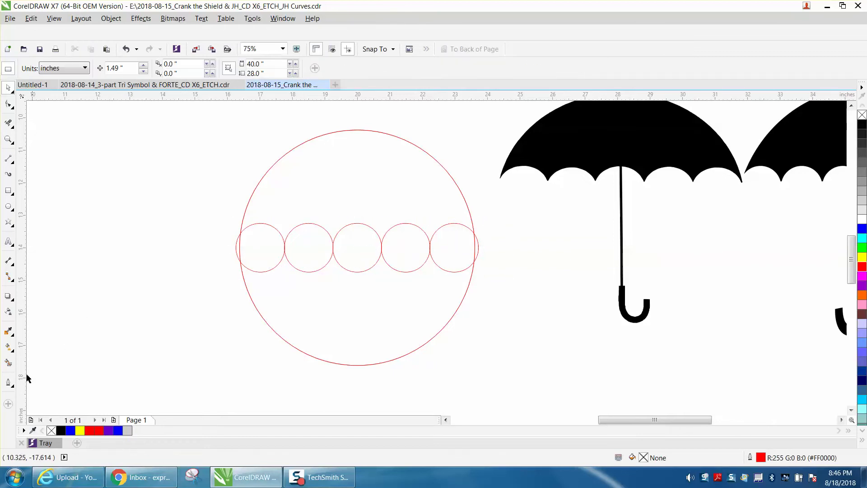
pyautogui.click(8, 363)
pyautogui.click(362, 200)
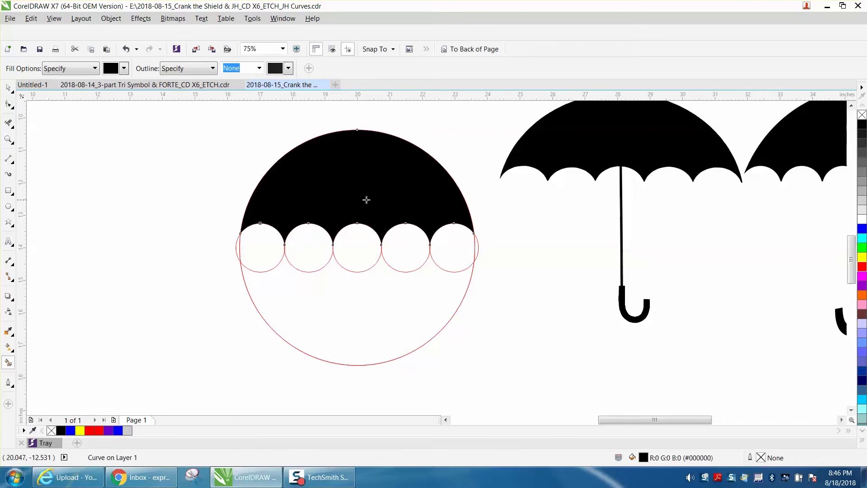
pyautogui.scroll(-2, 391, 200)
pyautogui.click(8, 87)
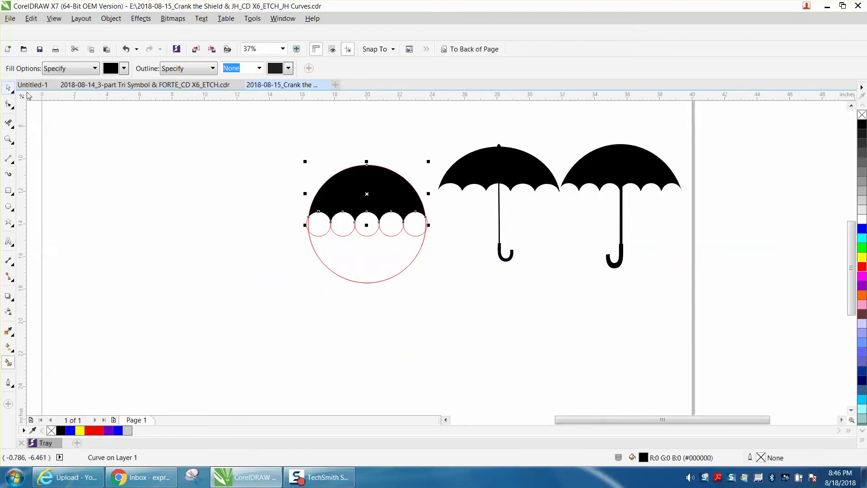
pyautogui.moveTo(368, 193); pyautogui.dragTo(200, 194)
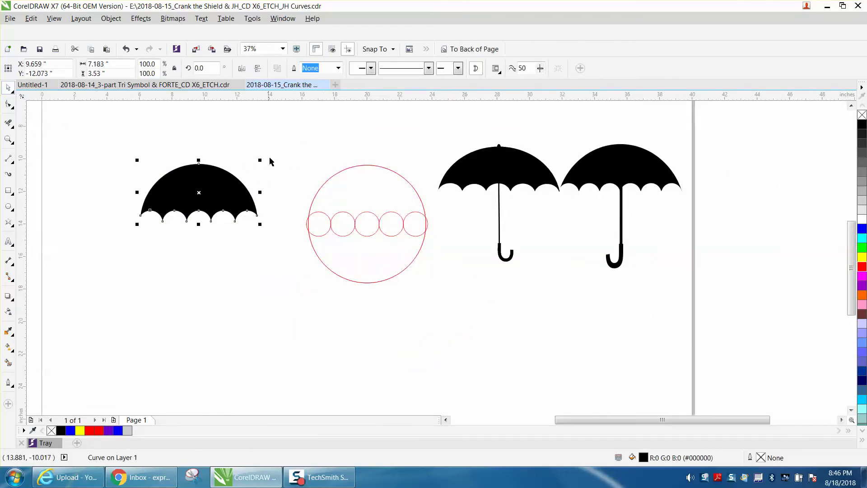
# - Delete the small and big red construction circles, then centre the black canopy on the page
pyautogui.moveTo(280, 167); pyautogui.dragTo(463, 293)
pyautogui.press('Delete')
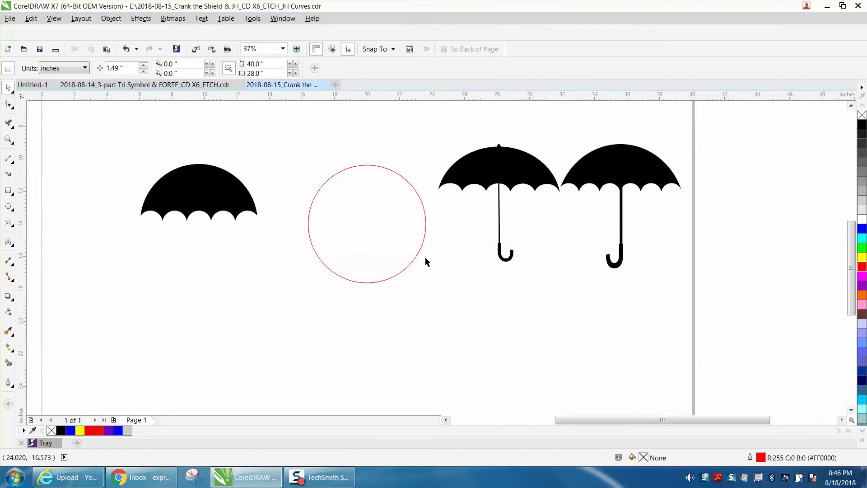
pyautogui.click(417, 189)
pyautogui.click(297, 194)
pyautogui.click(232, 190)
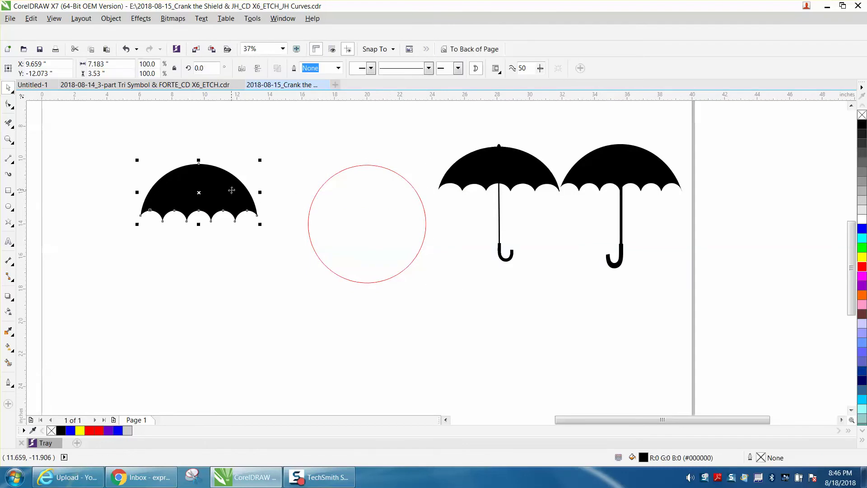
pyautogui.click(346, 171)
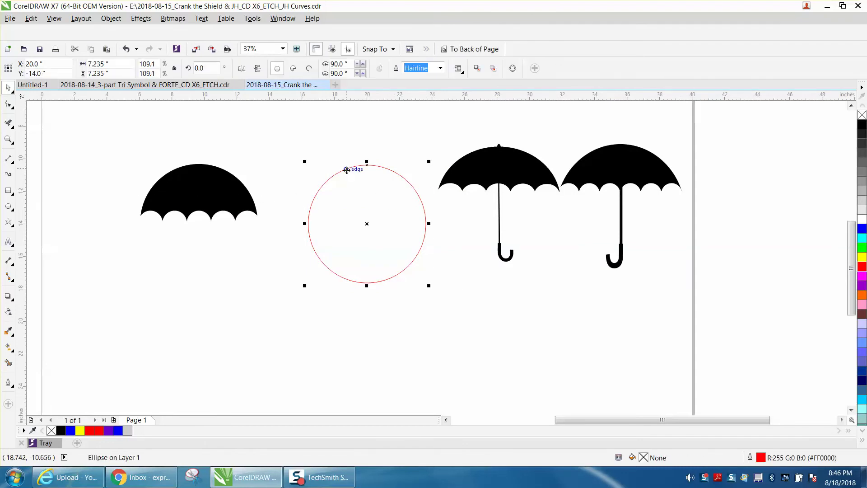
pyautogui.press('Delete')
pyautogui.click(229, 187)
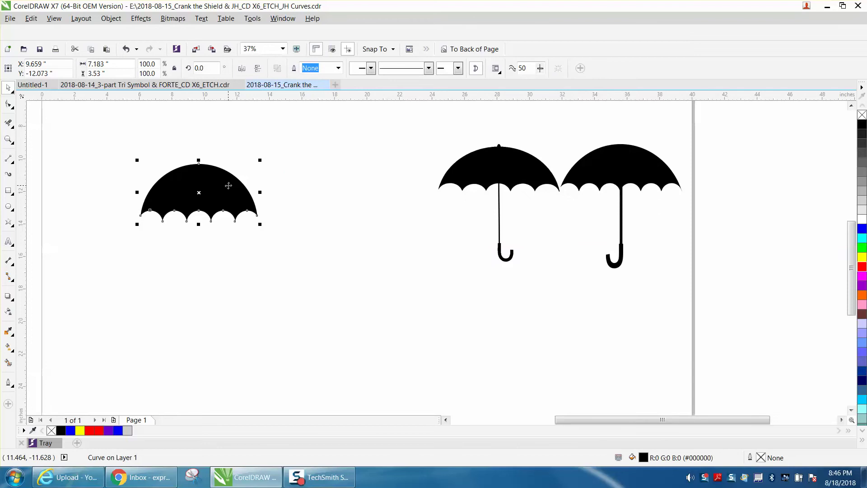
pyautogui.press('p')
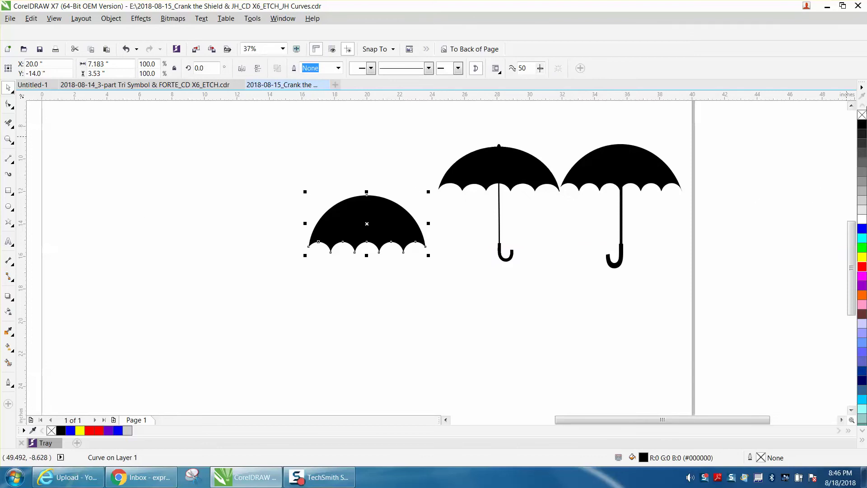
# - Give the canopy no fill and a red outline, and add a thin shaft rectangle below its centre
pyautogui.click(862, 114)
pyautogui.rightClick(863, 268)
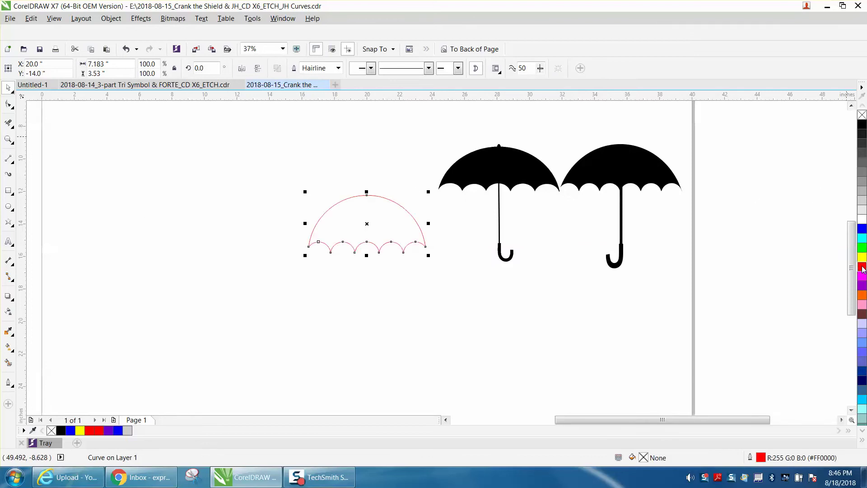
pyautogui.click(8, 192)
pyautogui.moveTo(236, 215); pyautogui.dragTo(239, 286)
pyautogui.press('p')
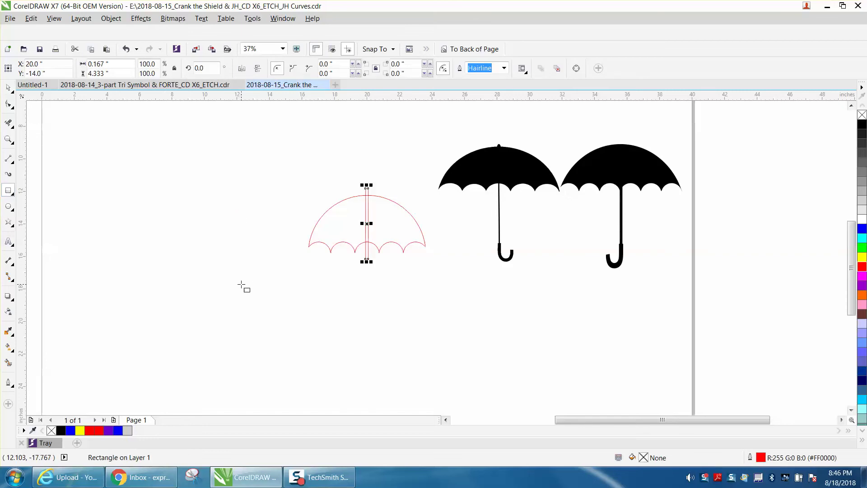
pyautogui.press('space')
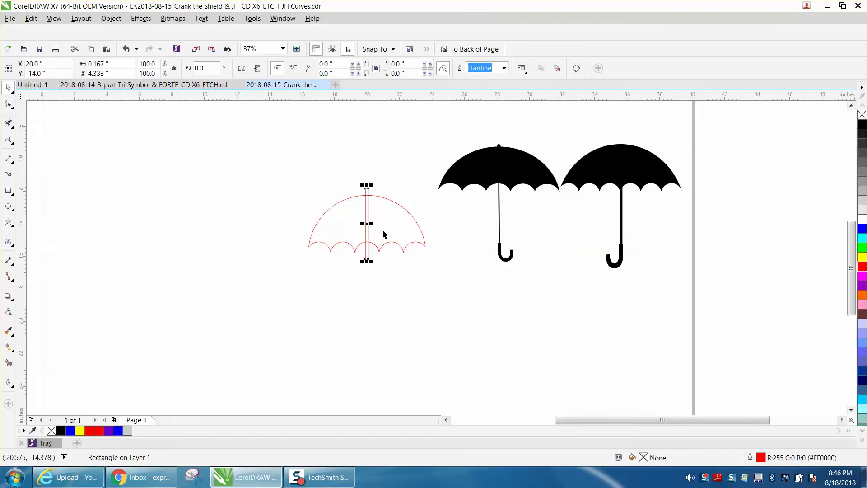
pyautogui.moveTo(368, 224); pyautogui.dragTo(372, 264)
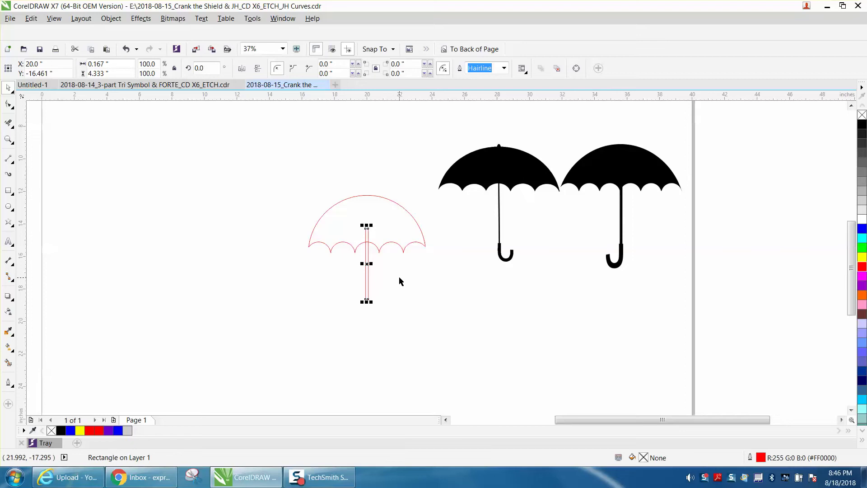
pyautogui.moveTo(368, 264); pyautogui.dragTo(368, 271)
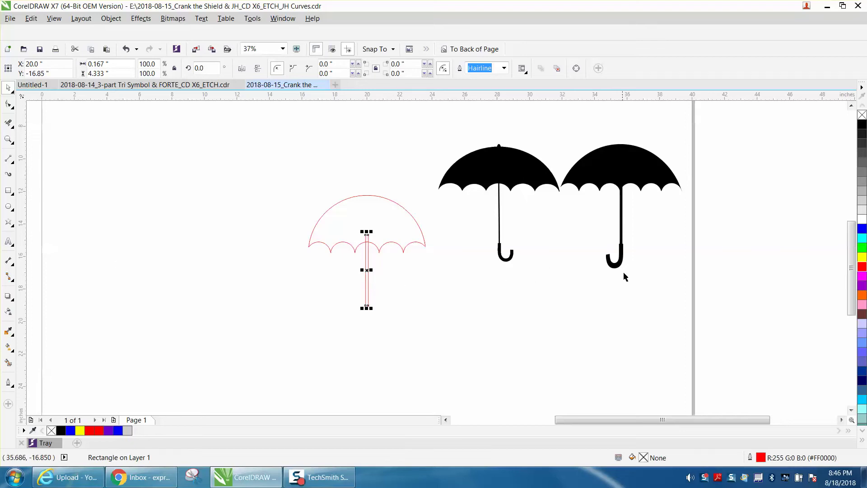
pyautogui.click(13, 249)
# - Add a letter J text, enlarge it to about 271 pt and move it below the shaft
pyautogui.click(33, 240)
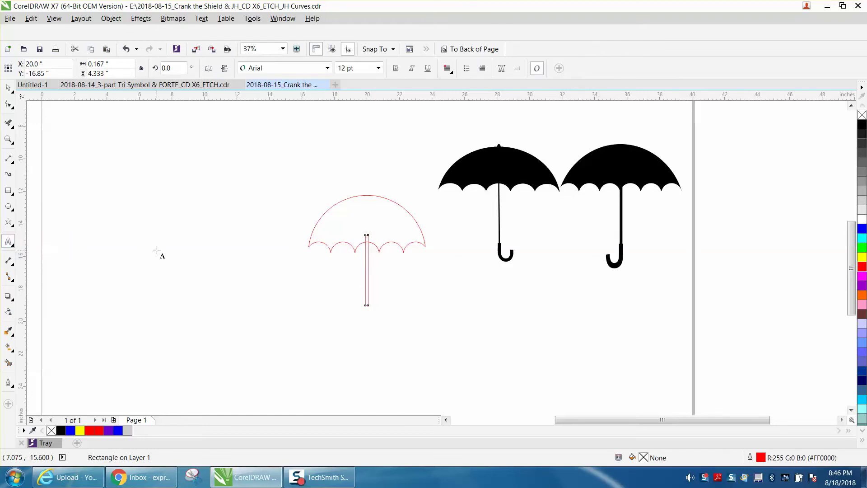
pyautogui.click(157, 247)
pyautogui.write('J')
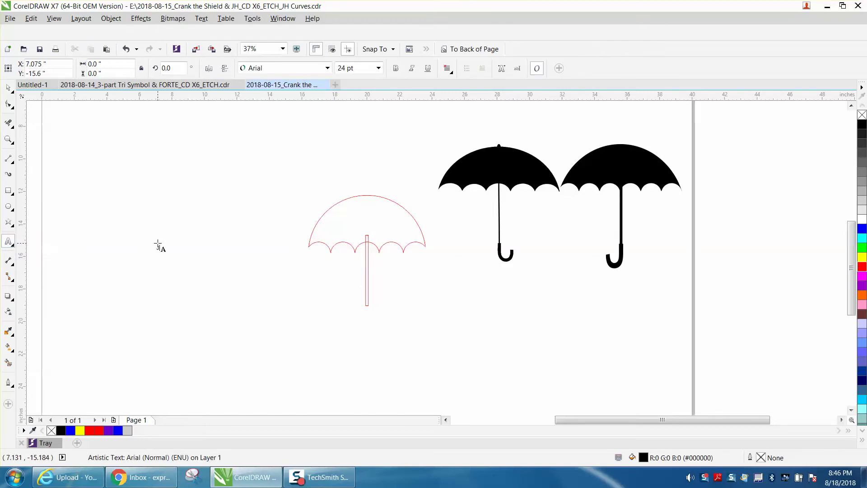
pyautogui.moveTo(162, 254); pyautogui.dragTo(203, 287)
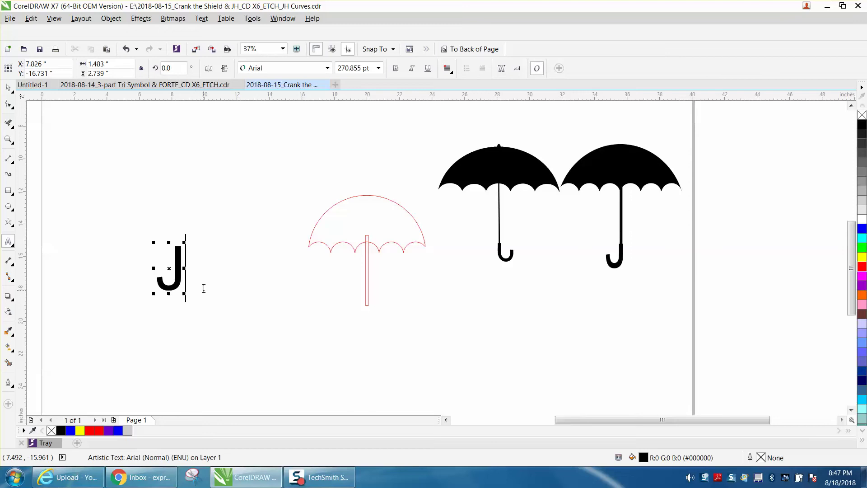
pyautogui.click(9, 89)
pyautogui.moveTo(170, 270); pyautogui.dragTo(400, 284)
# - Make the J a red outline with no fill, shrink it to about 154 pt and place it under the shaft
pyautogui.click(862, 115)
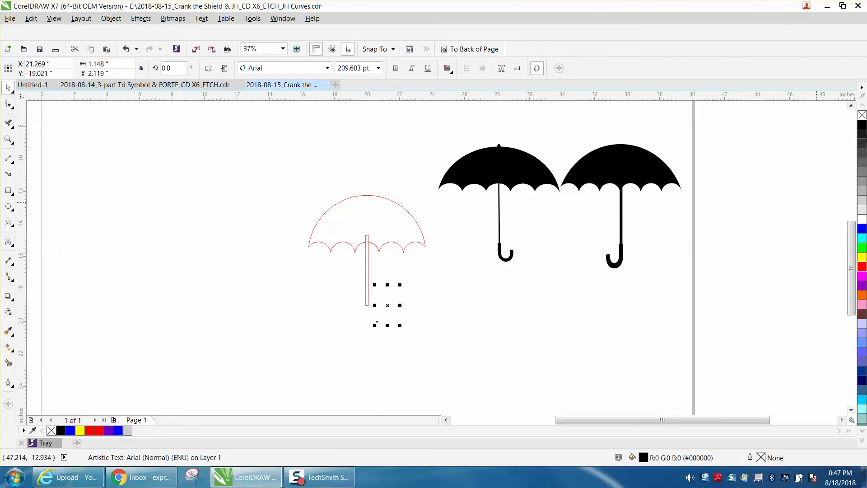
pyautogui.rightClick(864, 271)
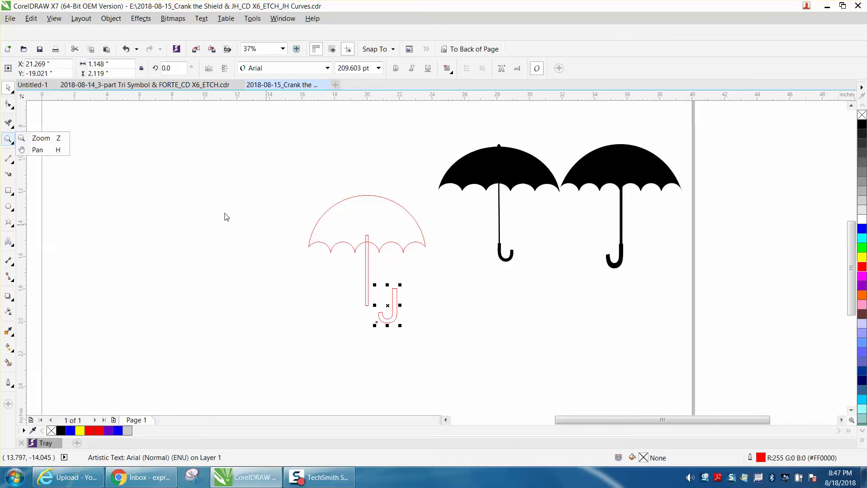
pyautogui.click(41, 137)
pyautogui.moveTo(283, 211); pyautogui.dragTo(499, 334)
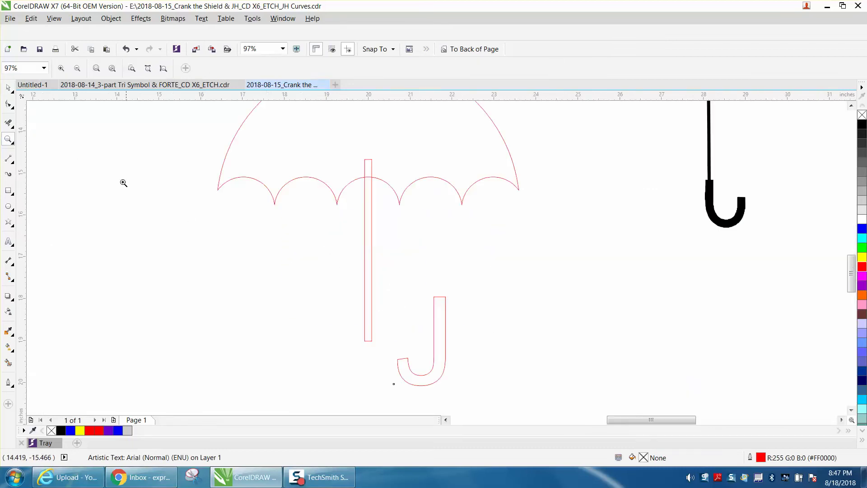
pyautogui.press('space')
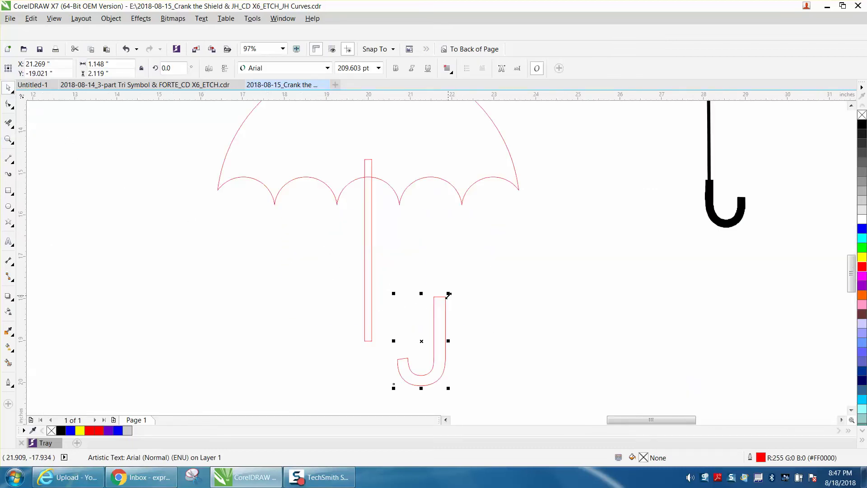
pyautogui.moveTo(449, 295); pyautogui.dragTo(436, 317)
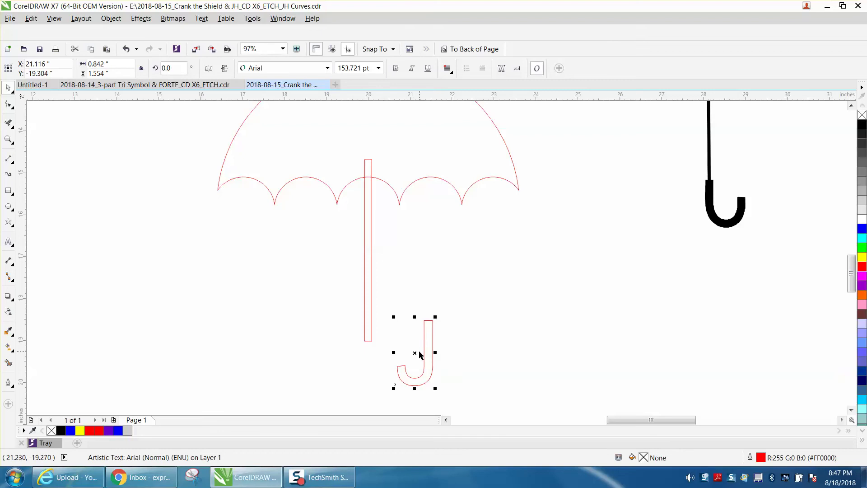
pyautogui.moveTo(419, 354); pyautogui.dragTo(380, 352)
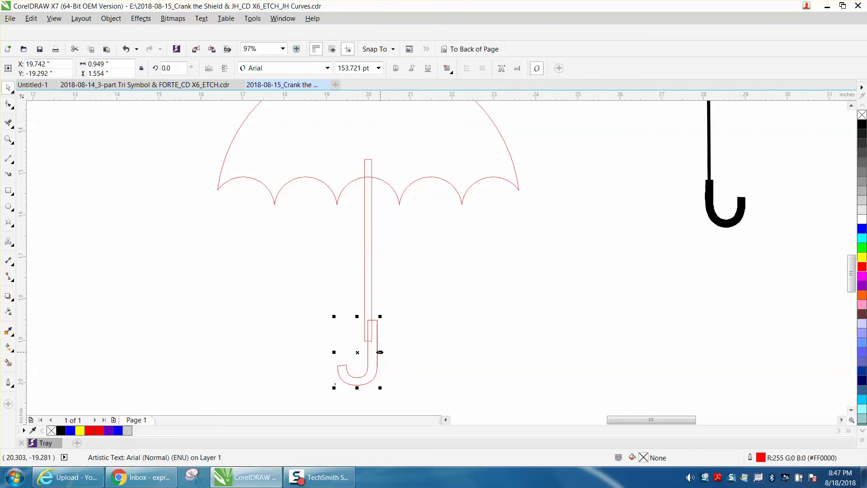
# - Clear the nudge distance value on the property bar
pyautogui.click(280, 292)
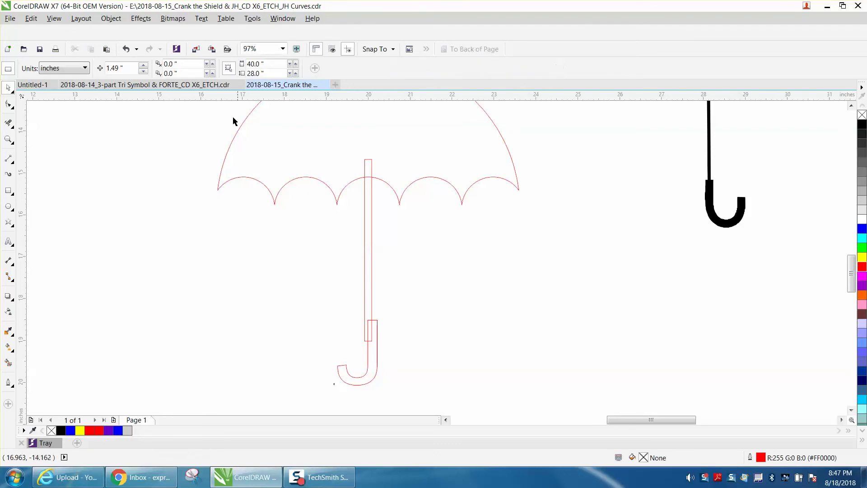
pyautogui.click(119, 68)
pyautogui.press('BackSpace')
# - Nudge the J handle to X 19.639 so its stem lines up under the shaft
pyautogui.click(8, 140)
pyautogui.moveTo(299, 293); pyautogui.dragTo(450, 392)
pyautogui.click(8, 88)
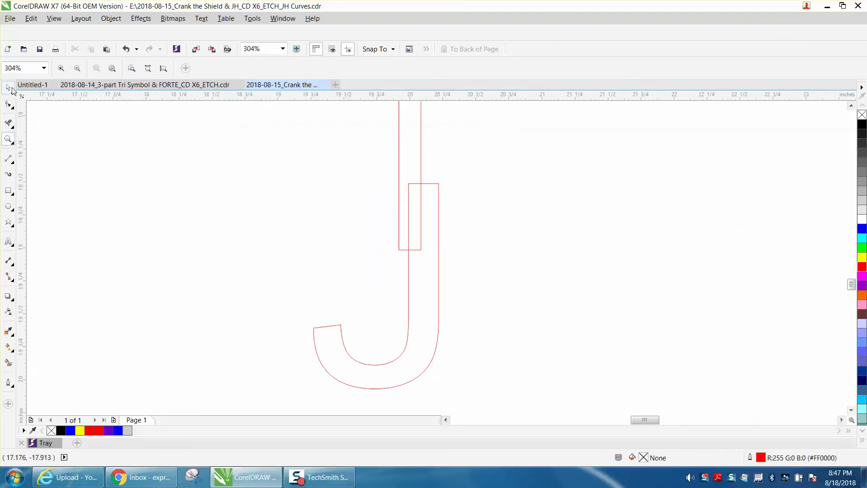
pyautogui.click(428, 185)
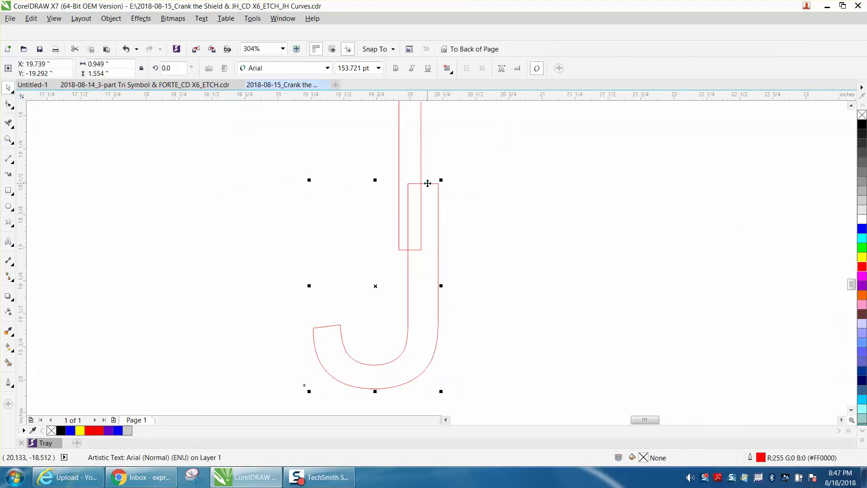
pyautogui.moveTo(428, 183); pyautogui.dragTo(428, 184)
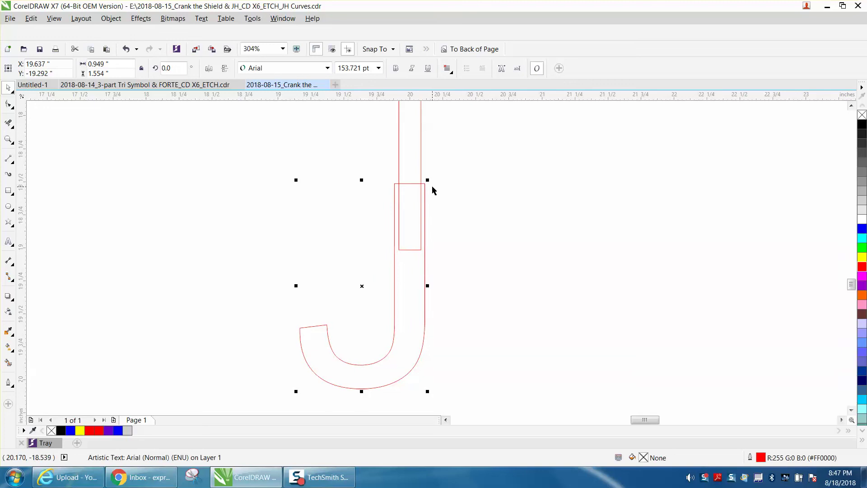
pyautogui.scroll(-3, 552, 185)
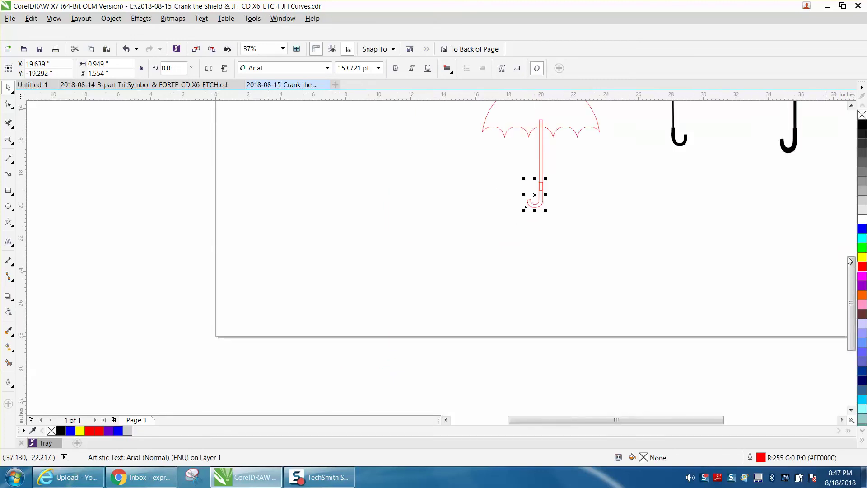
# - Weld the shaft and J hook into a single curve
pyautogui.scroll(2, 850, 261)
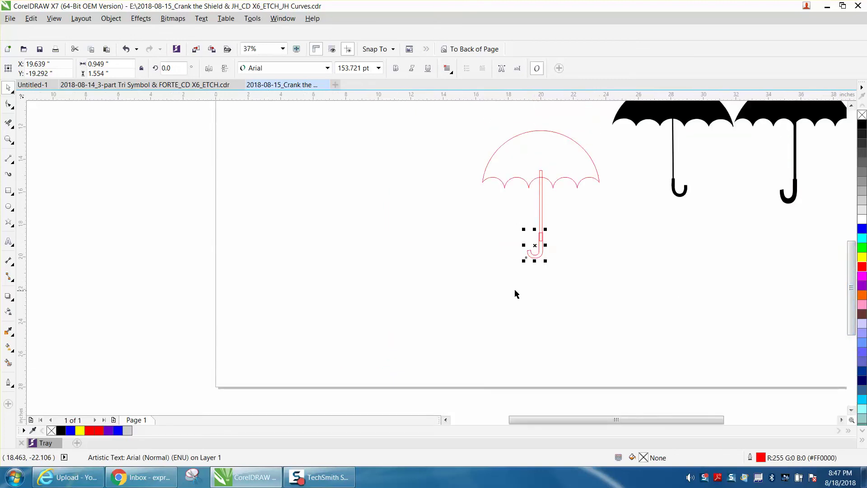
pyautogui.moveTo(515, 290); pyautogui.dragTo(559, 156)
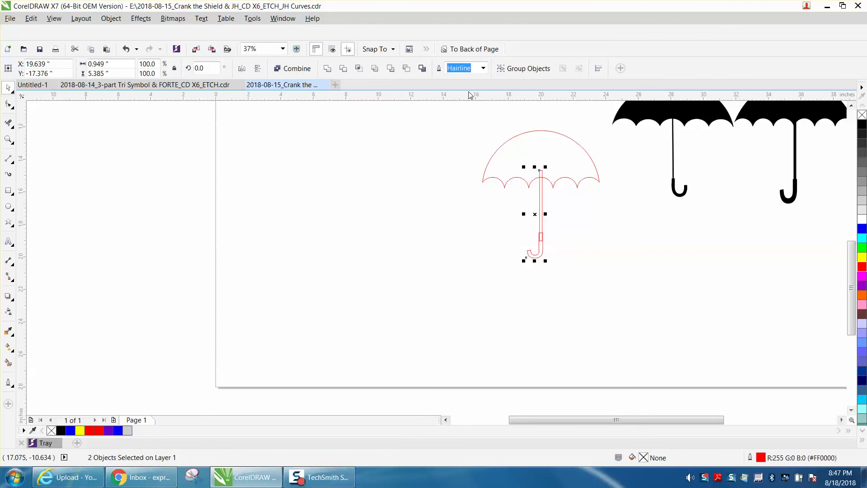
pyautogui.click(328, 68)
pyautogui.click(412, 207)
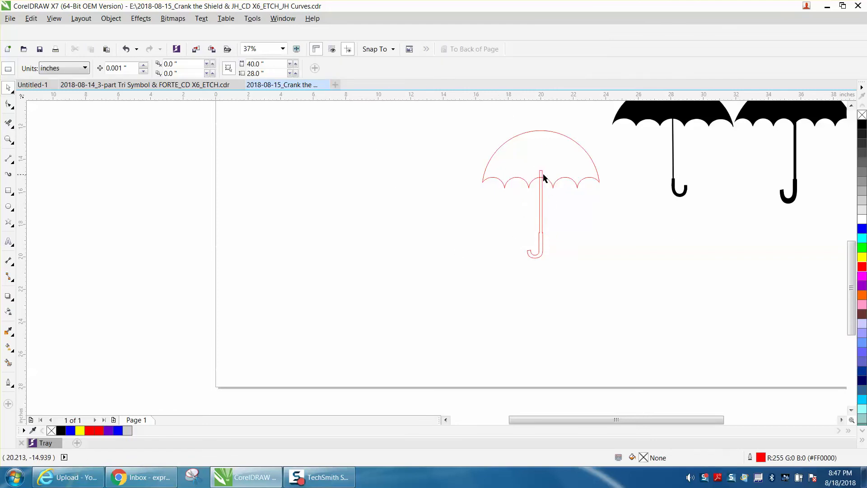
# - Erase the shaft's top poking above the canopy's scalloped edge
pyautogui.click(10, 141)
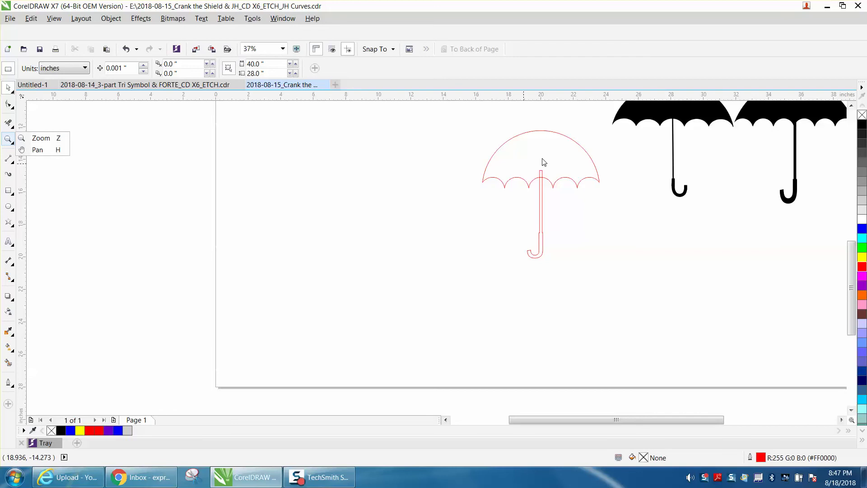
pyautogui.click(41, 138)
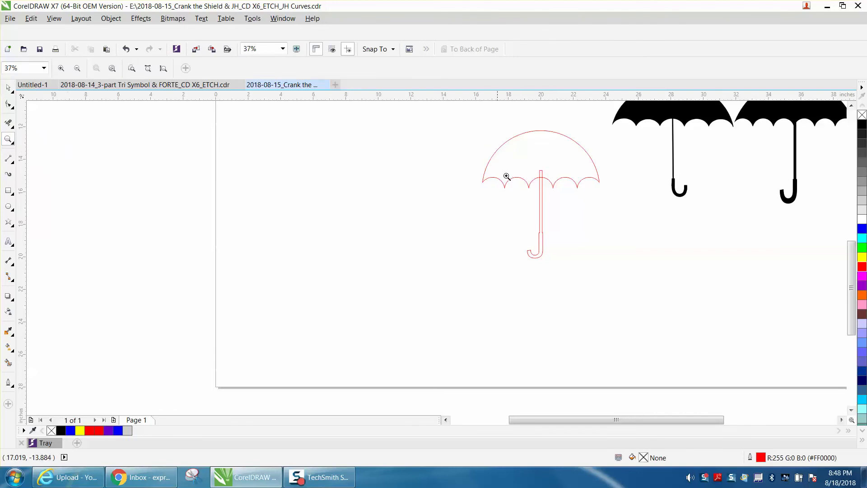
pyautogui.moveTo(491, 156); pyautogui.dragTo(637, 219)
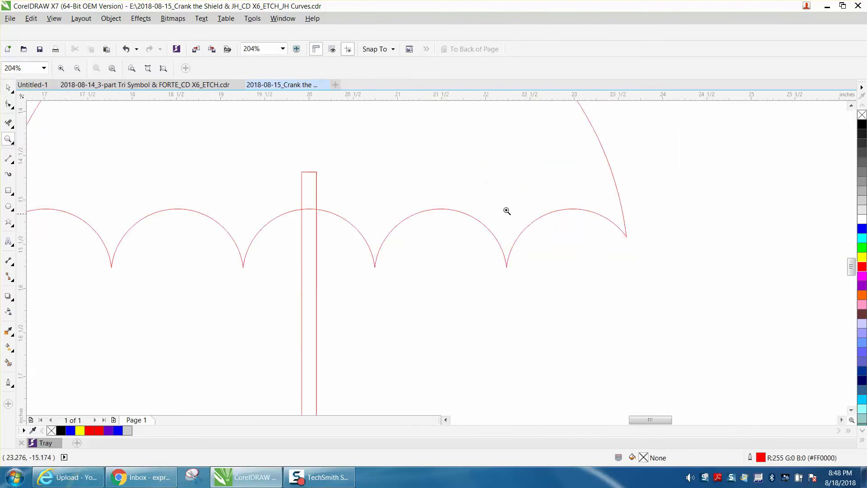
pyautogui.click(9, 123)
pyautogui.moveTo(318, 172); pyautogui.dragTo(321, 176)
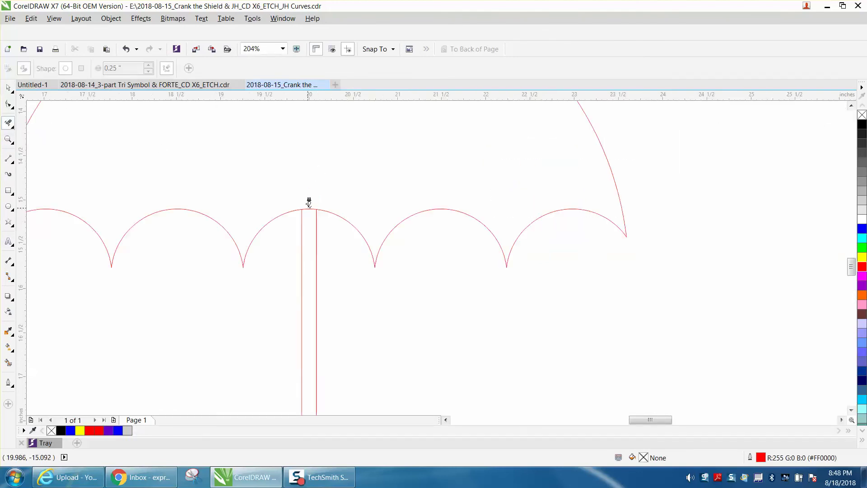
pyautogui.scroll(-4, 313, 203)
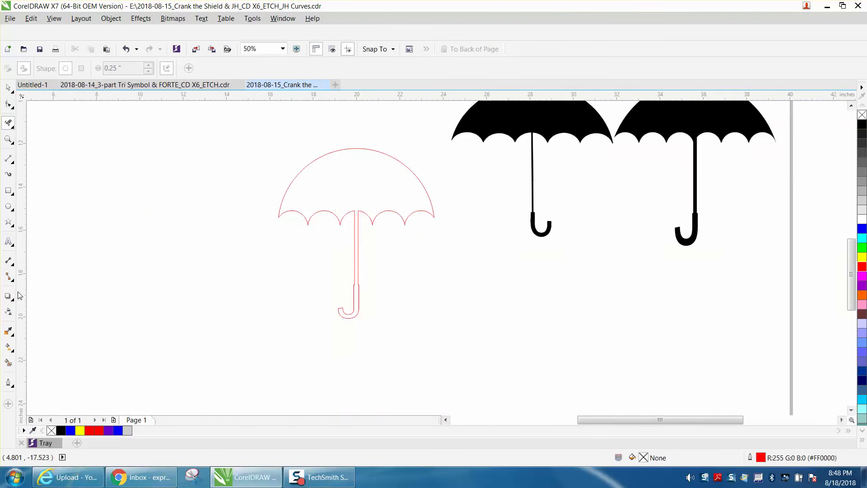
# - Smart-fill the umbrella outline black and move the filled shape to the left
pyautogui.click(9, 347)
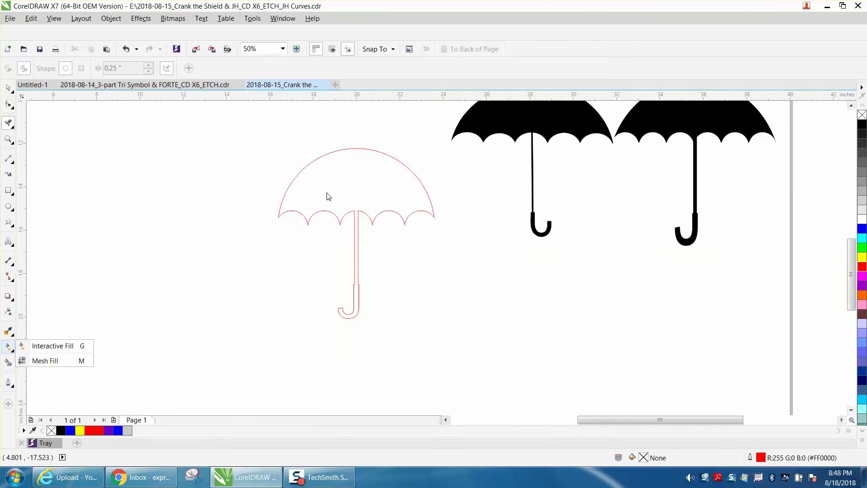
pyautogui.click(8, 363)
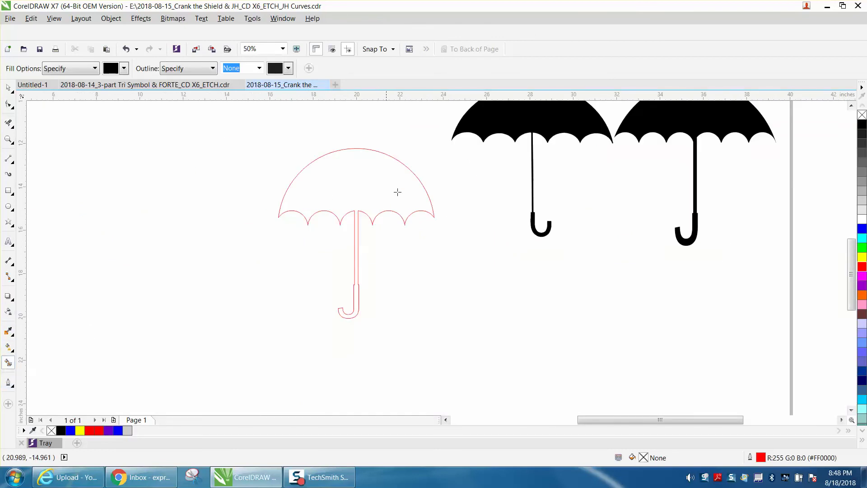
pyautogui.click(371, 182)
pyautogui.click(8, 88)
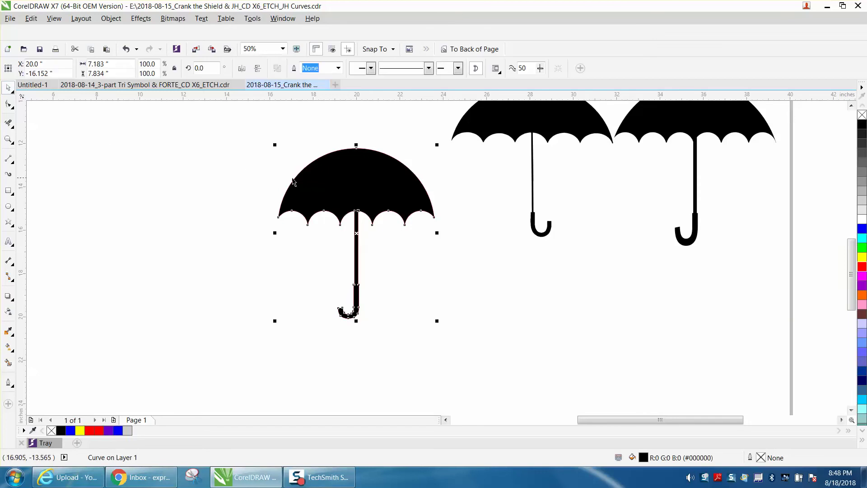
pyautogui.moveTo(356, 232); pyautogui.dragTo(194, 230)
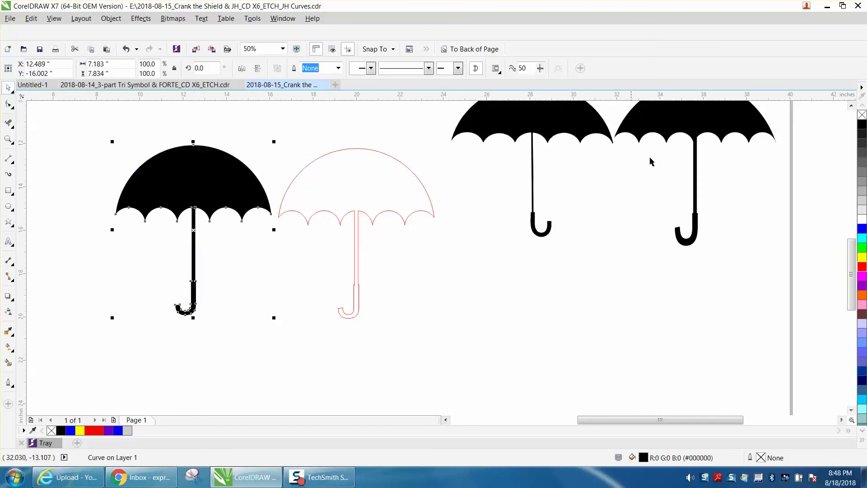
# - Delete the red canopy and handle outlines
pyautogui.click(512, 267)
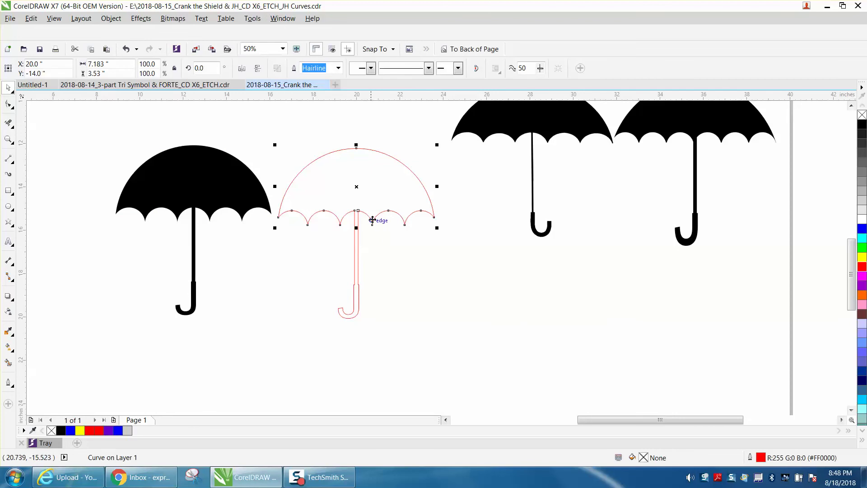
pyautogui.press('Delete')
pyautogui.moveTo(321, 192); pyautogui.dragTo(432, 332)
pyautogui.press('Delete')
pyautogui.scroll(-2, 440, 285)
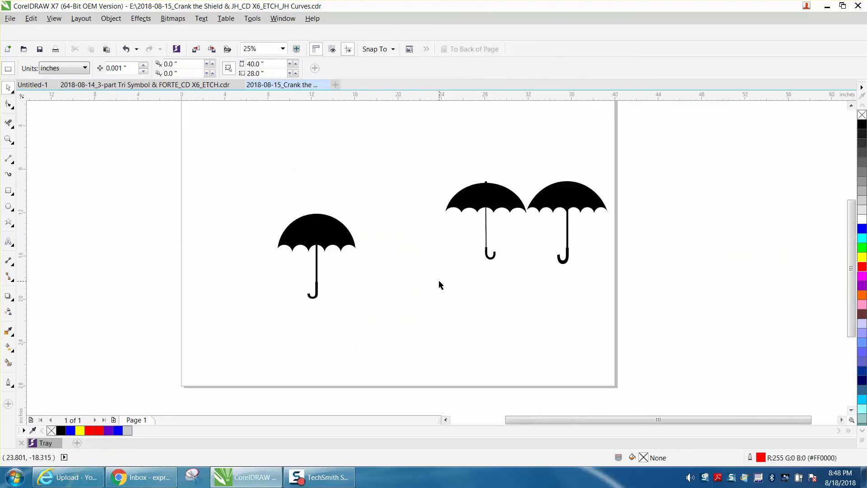
# - Move the black umbrella up beside the reference umbrellas and zoom in on the row
pyautogui.moveTo(317, 231); pyautogui.dragTo(403, 195)
pyautogui.click(444, 246)
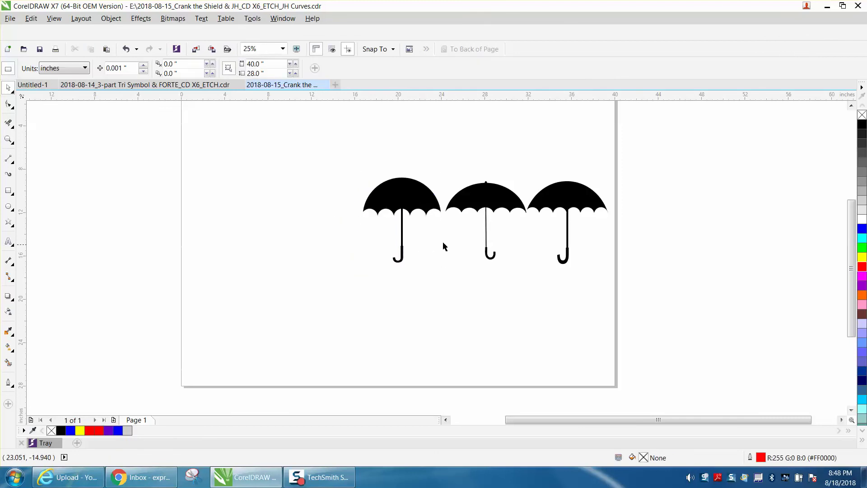
pyautogui.click(8, 140)
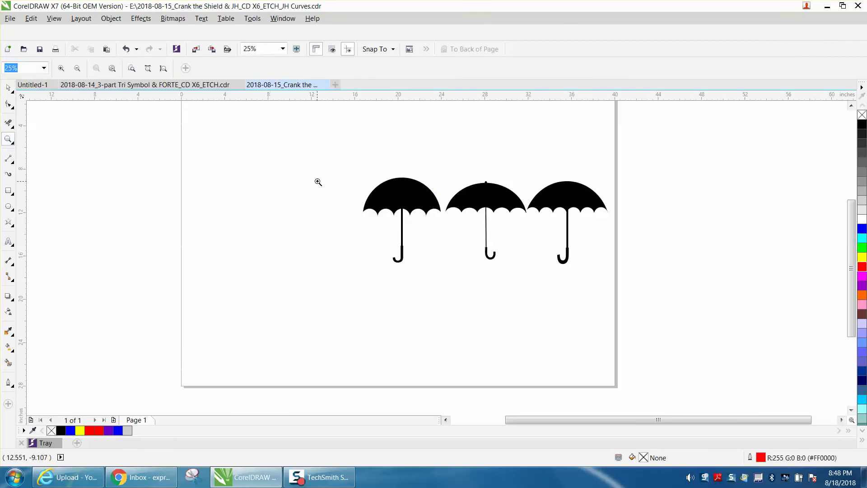
pyautogui.moveTo(342, 174); pyautogui.dragTo(552, 247)
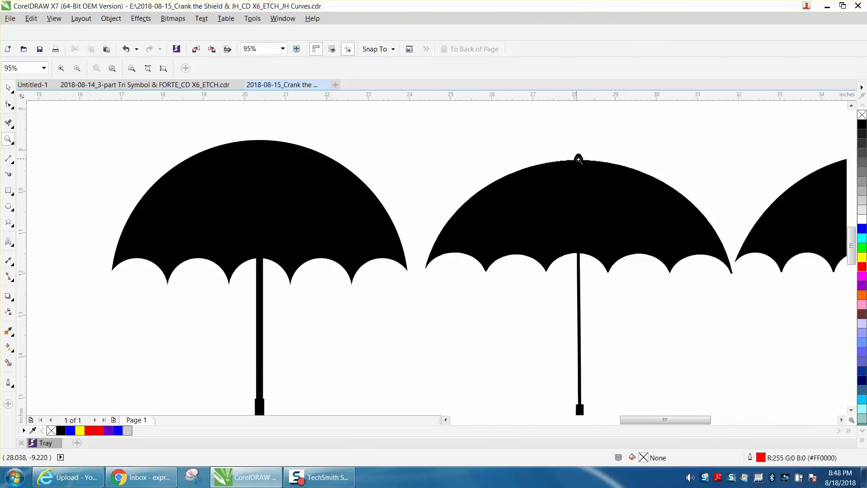
pyautogui.click(8, 87)
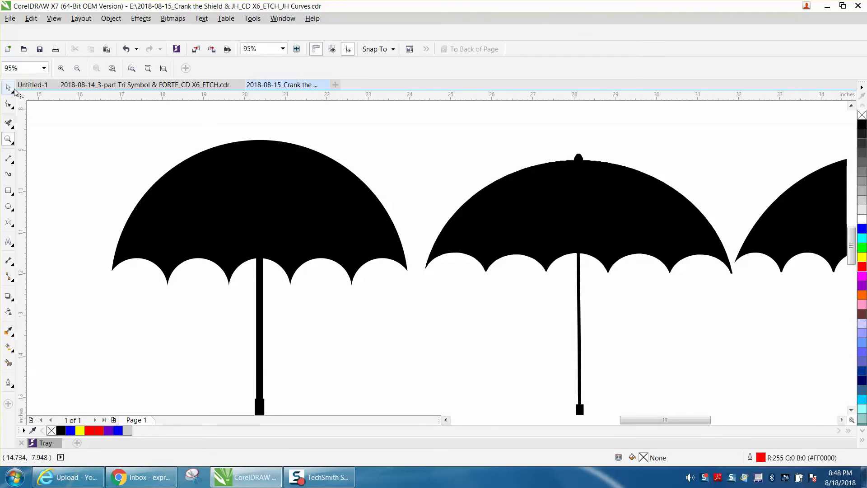
# - Give the new umbrella no fill and a red outline
pyautogui.click(231, 145)
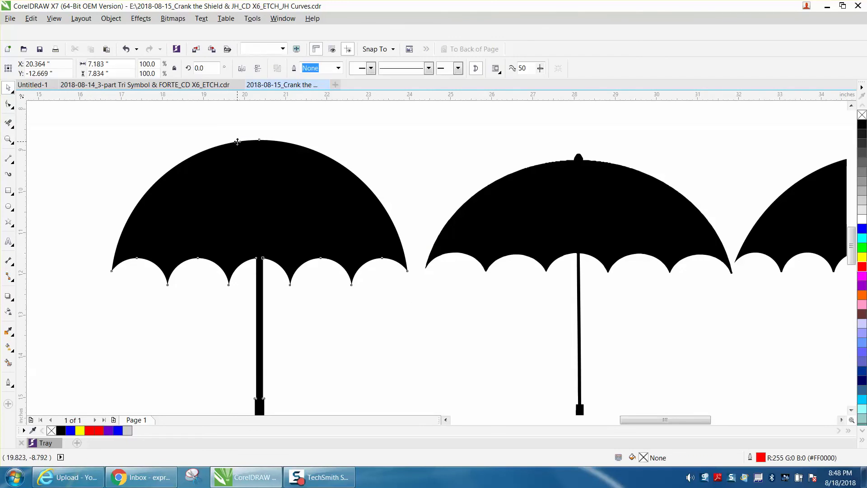
pyautogui.click(862, 115)
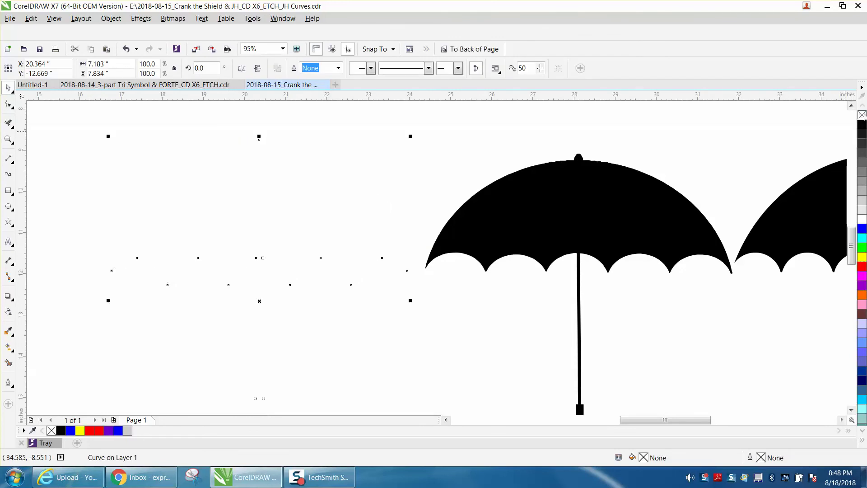
pyautogui.rightClick(863, 270)
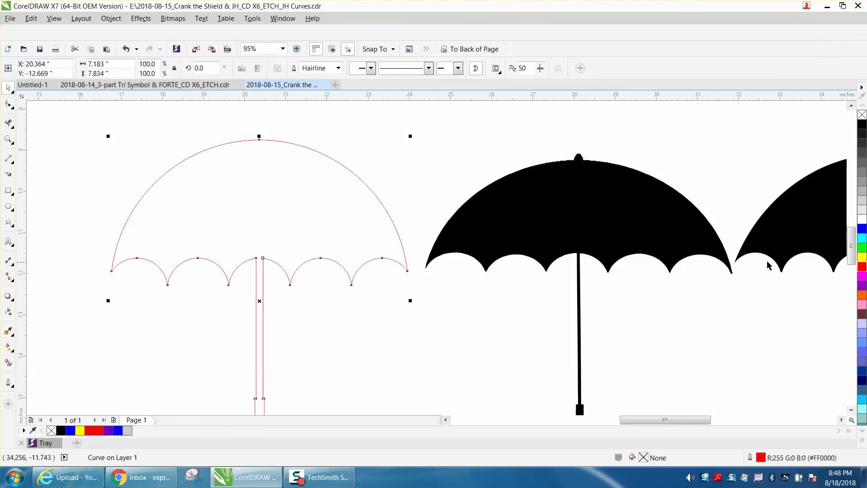
# - Add nodes along the canopy's top with the Shape tool, then undo back to 29 nodes
pyautogui.click(12, 108)
pyautogui.click(41, 103)
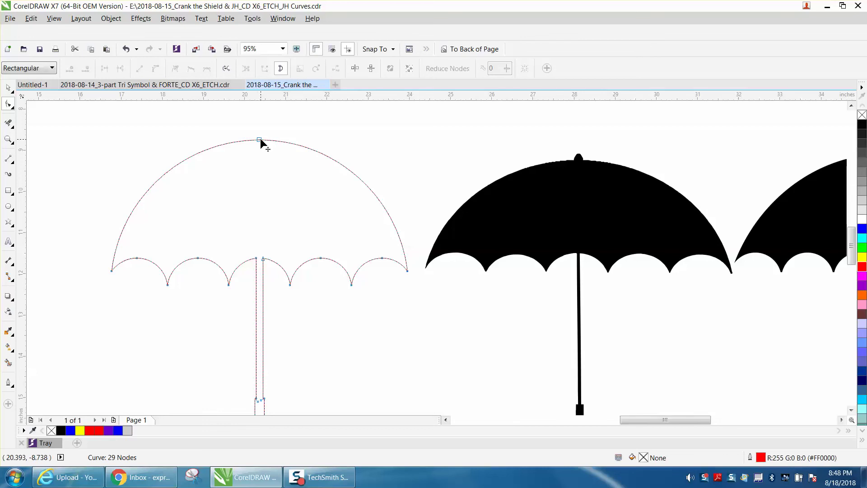
pyautogui.click(260, 140)
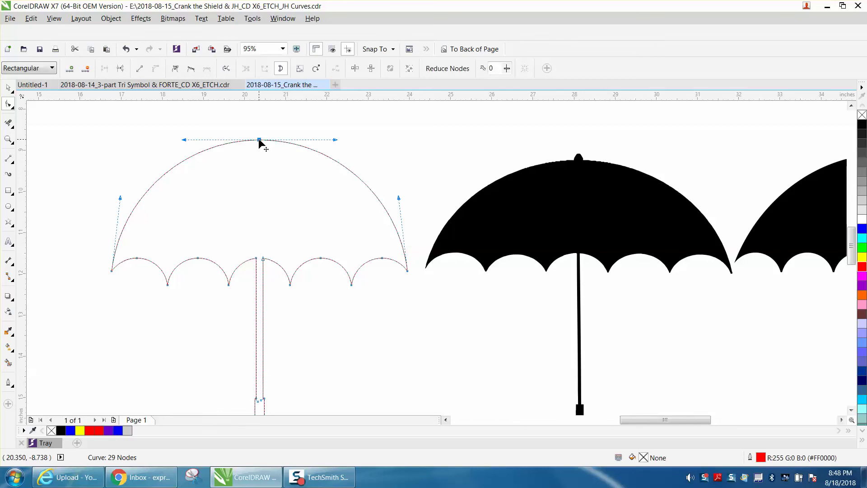
pyautogui.click(70, 69)
pyautogui.click(70, 70)
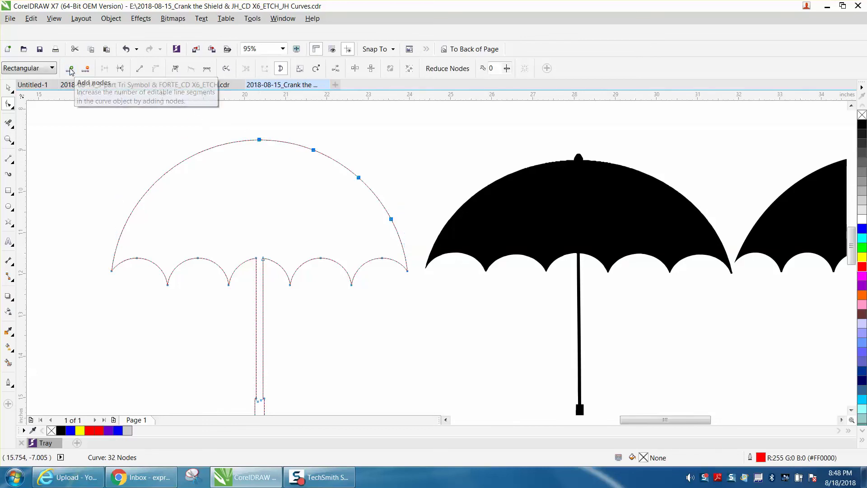
pyautogui.click(70, 69)
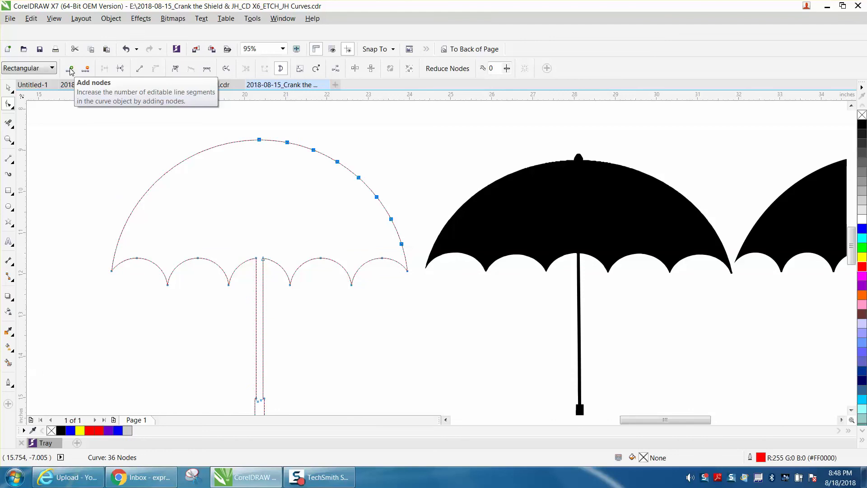
pyautogui.click(124, 49)
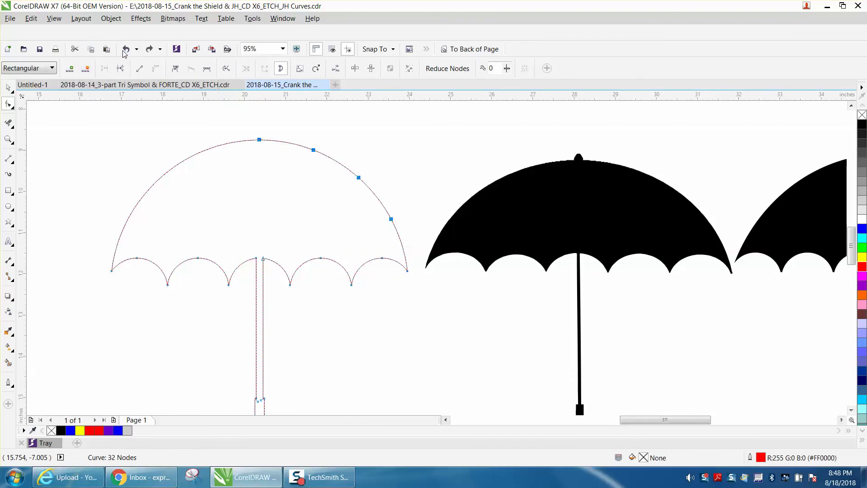
pyautogui.click(124, 50)
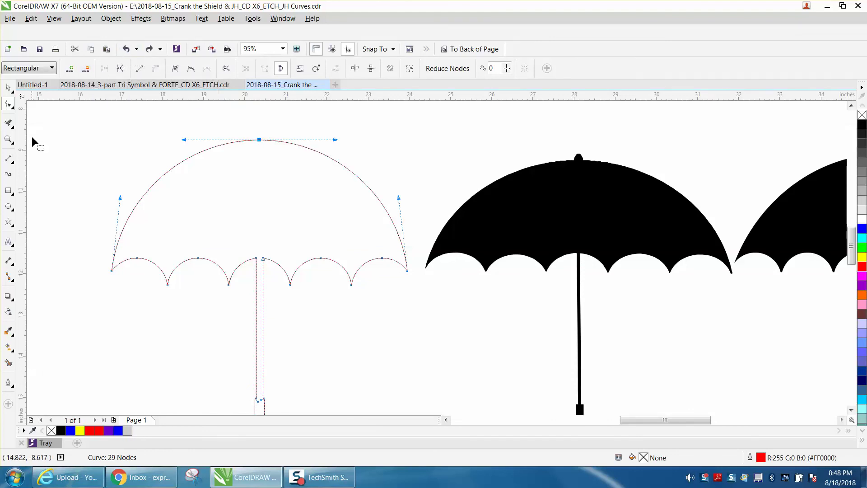
# - Add a node just left and just right of the canopy arc's peak
pyautogui.click(8, 139)
pyautogui.moveTo(221, 128); pyautogui.dragTo(315, 170)
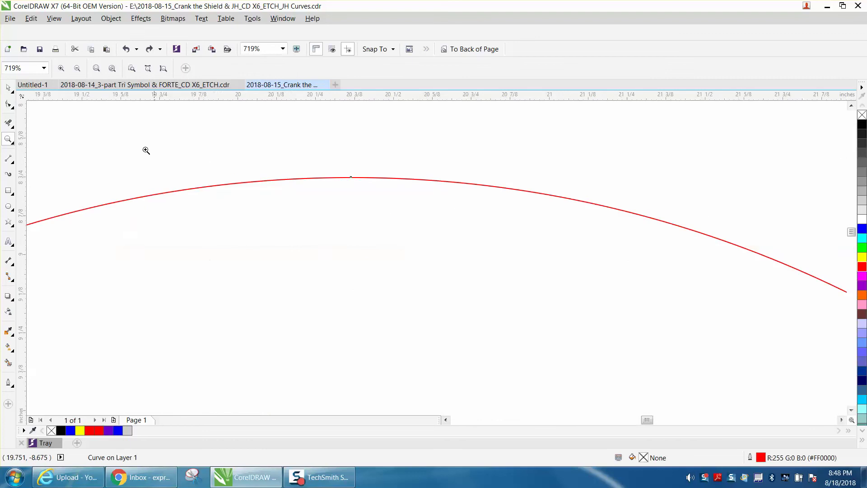
pyautogui.click(9, 104)
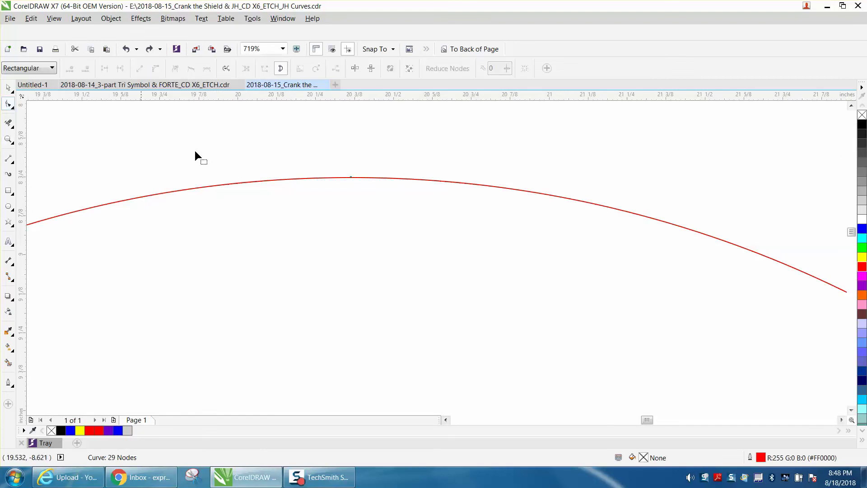
pyautogui.doubleClick(332, 177)
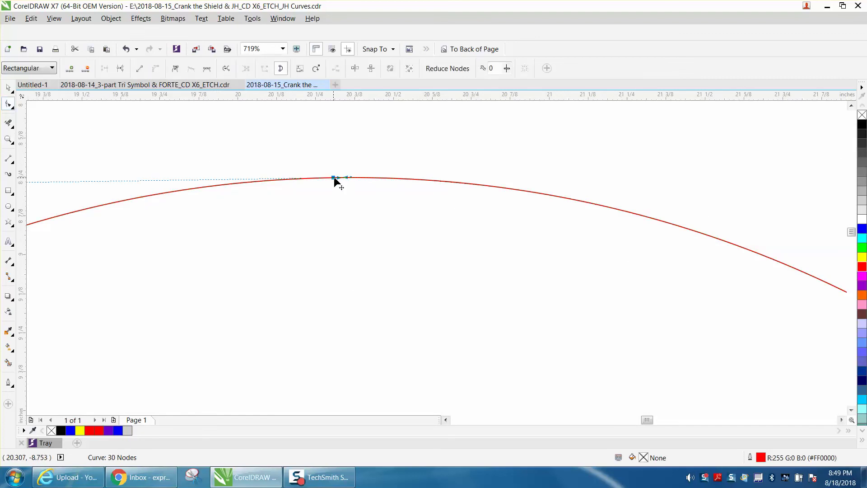
pyautogui.doubleClick(365, 177)
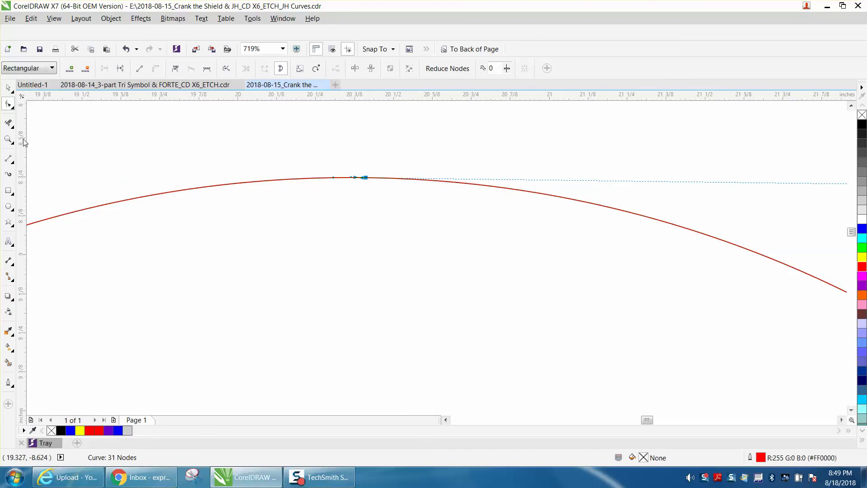
# - Zoom closer on the peak and select the three nodes around it
pyautogui.click(8, 139)
pyautogui.moveTo(318, 161); pyautogui.dragTo(411, 201)
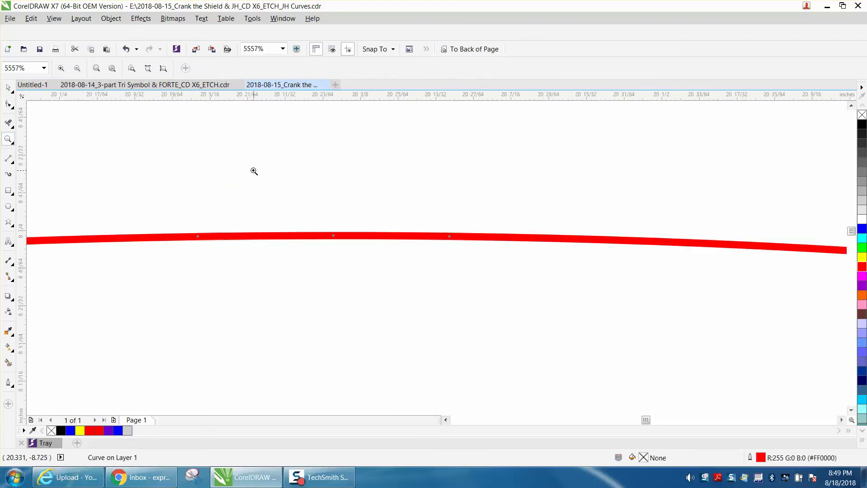
pyautogui.click(9, 104)
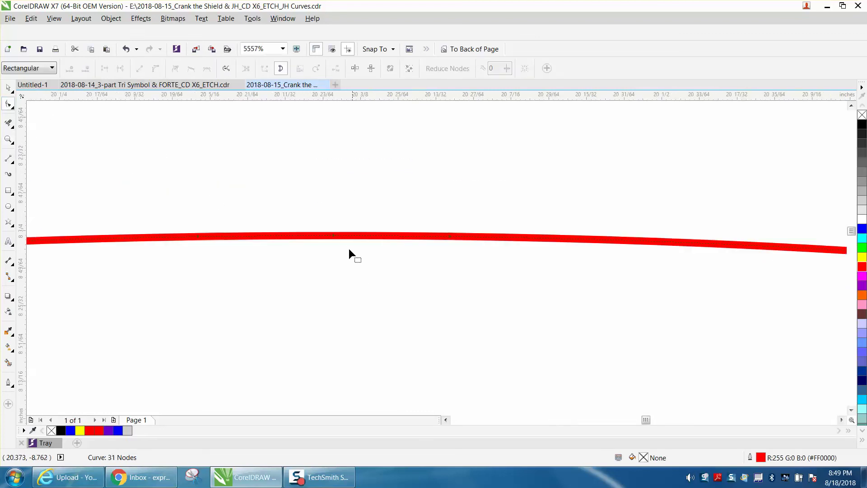
pyautogui.moveTo(215, 240); pyautogui.dragTo(469, 260)
# - Make the selected canopy nodes cusps and pull the middle node up into a bump
pyautogui.rightClick(451, 238)
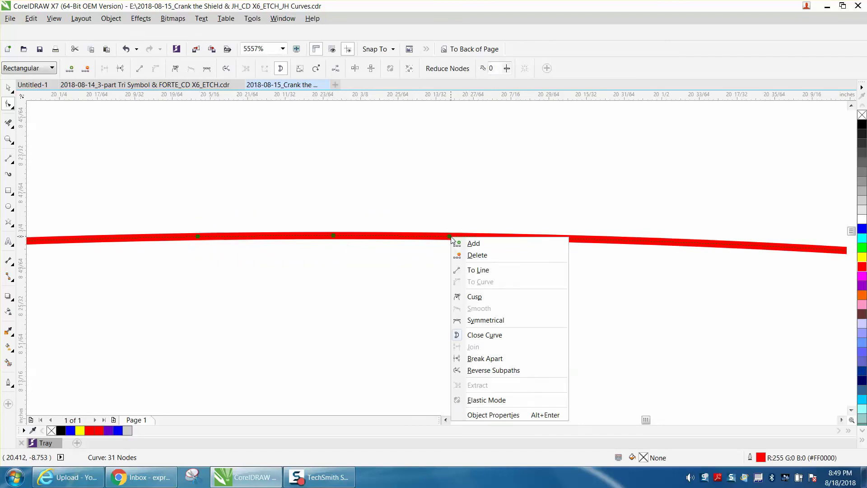
pyautogui.click(474, 296)
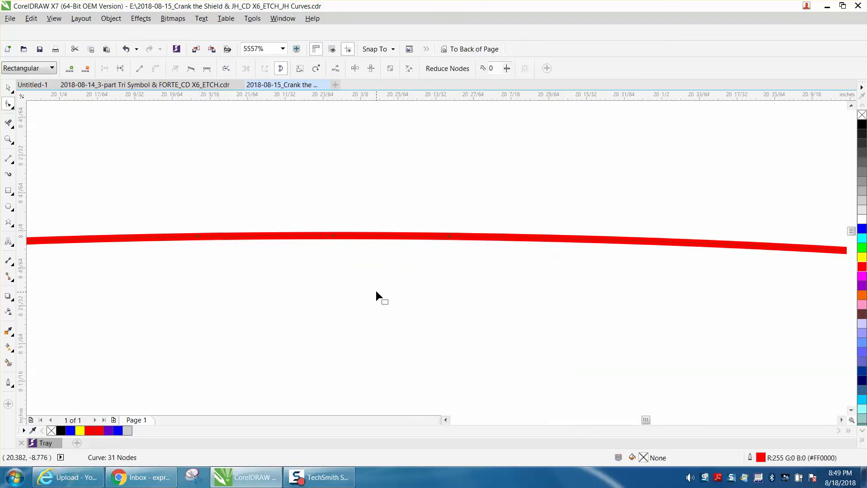
pyautogui.click(335, 238)
pyautogui.moveTo(335, 239); pyautogui.dragTo(328, 154)
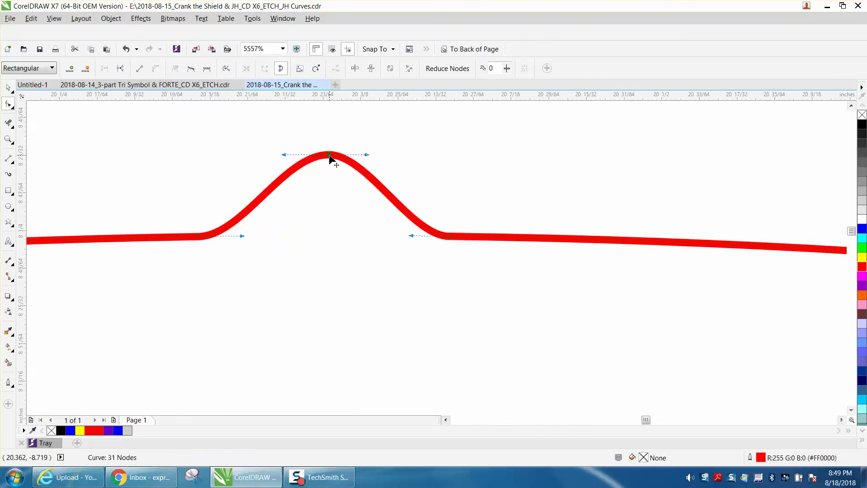
# - Steepen the bump's slopes by moving its left and right base nodes inward
pyautogui.moveTo(410, 235); pyautogui.dragTo(348, 234)
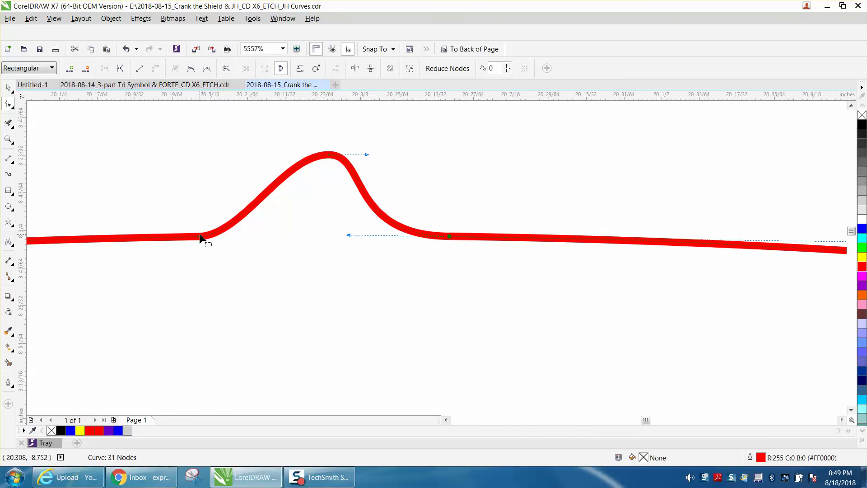
pyautogui.moveTo(202, 237); pyautogui.dragTo(261, 236)
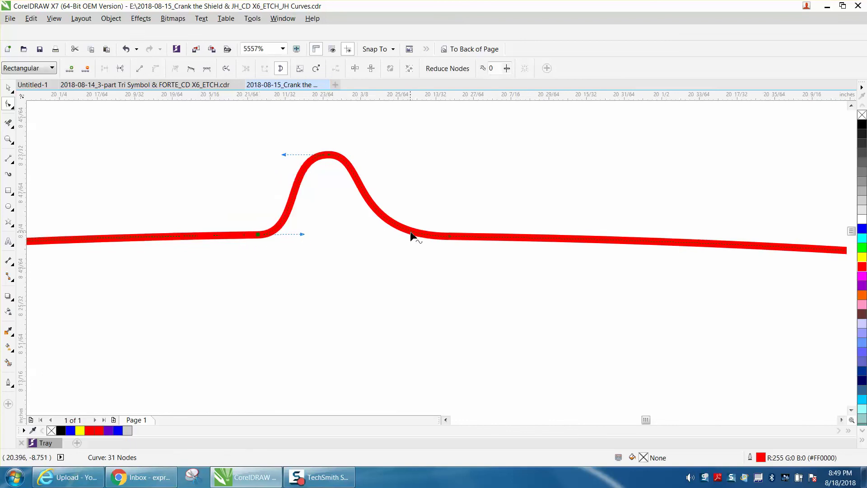
pyautogui.click(446, 241)
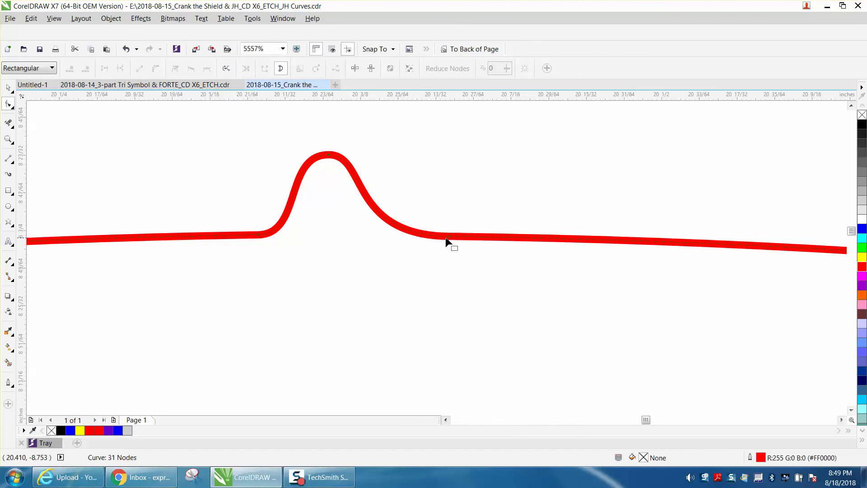
pyautogui.click(449, 237)
pyautogui.moveTo(449, 240); pyautogui.dragTo(426, 238)
# - Zoom out to view the whole canopy with its new bump
pyautogui.scroll(-2, 452, 201)
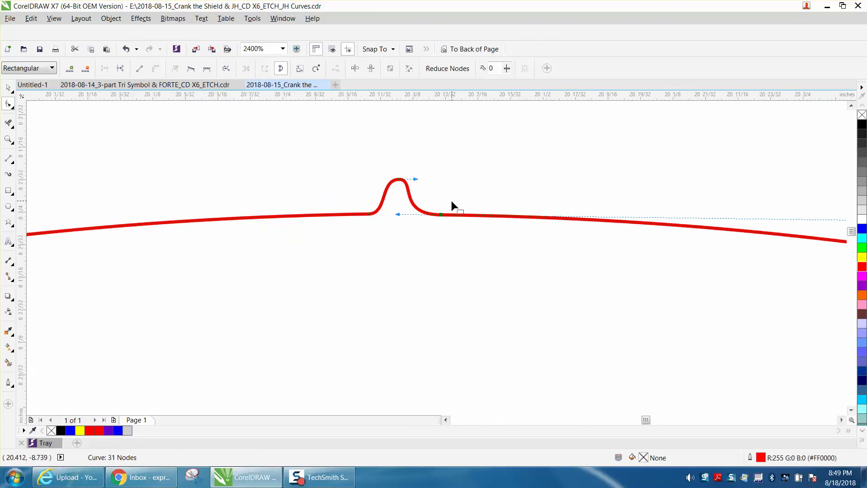
pyautogui.scroll(-1, 442, 226)
pyautogui.scroll(-2, 391, 240)
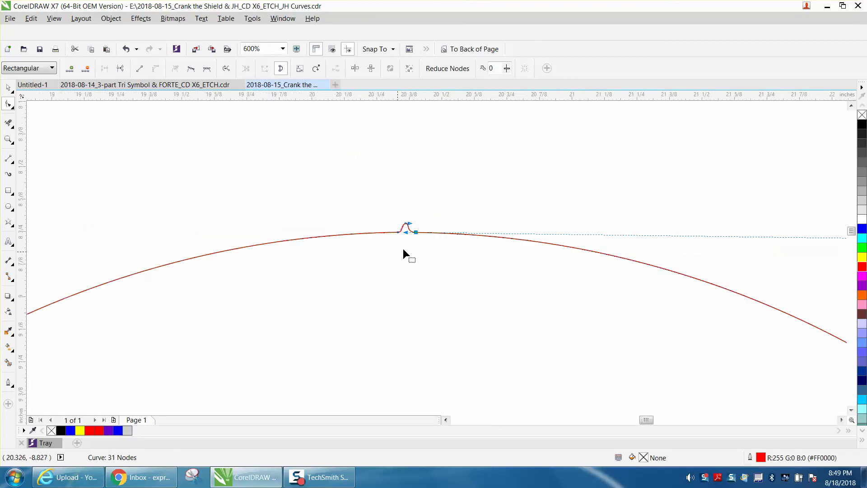
pyautogui.click(8, 140)
# - Zoom in on the canopy peak, pull the nub's top node higher, undo a base-node tweak, then zoom out
pyautogui.moveTo(299, 189); pyautogui.dragTo(544, 335)
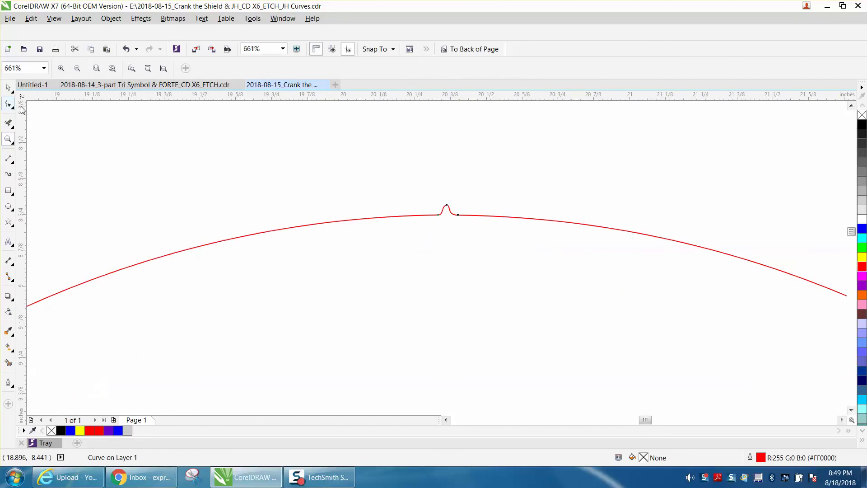
pyautogui.click(9, 104)
pyautogui.moveTo(446, 210); pyautogui.dragTo(445, 181)
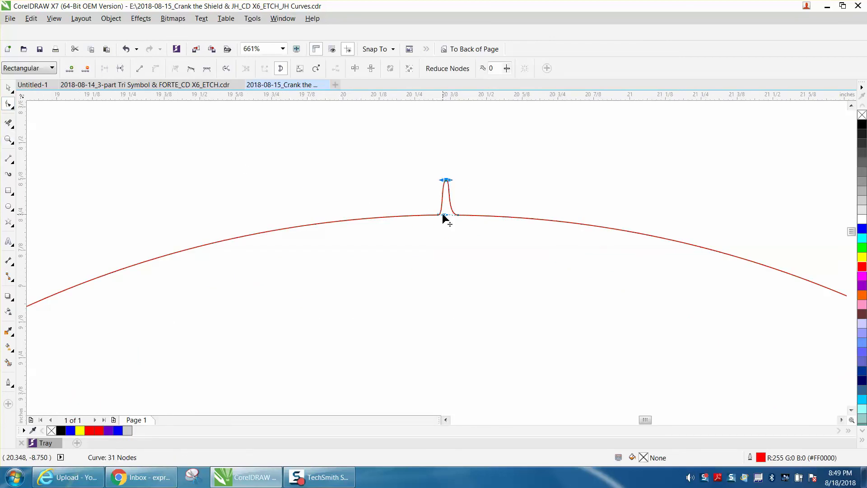
pyautogui.moveTo(439, 215); pyautogui.dragTo(470, 218)
pyautogui.hotkey('ctrl', 'z')
pyautogui.scroll(-4, 357, 218)
pyautogui.scroll(-2, 340, 216)
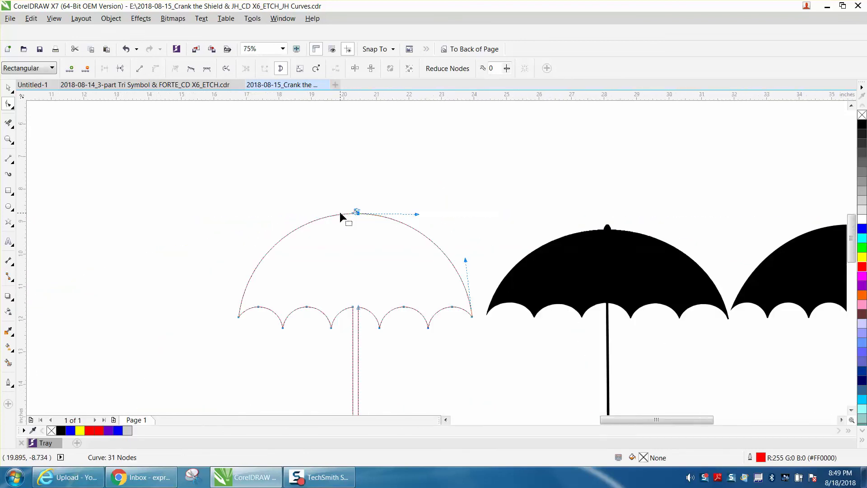
pyautogui.click(7, 363)
# - Smart Fill the umbrella outline in solid black and move the copy left of the red outline
pyautogui.click(315, 280)
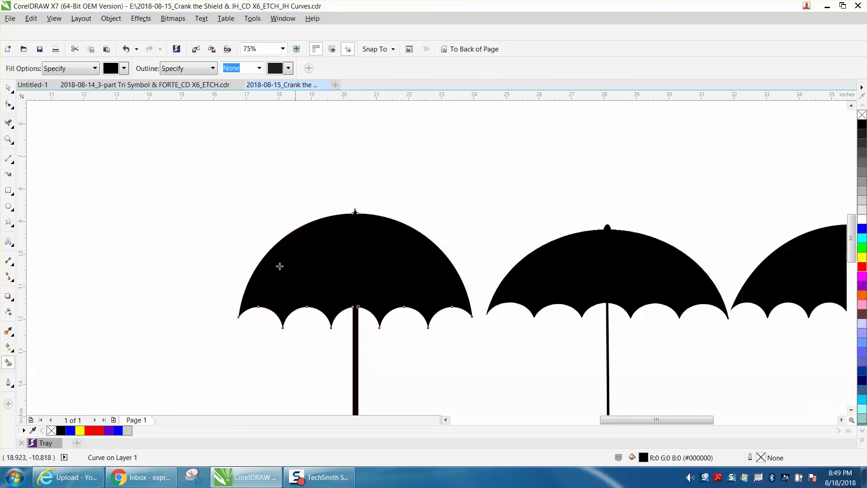
pyautogui.click(8, 87)
pyautogui.scroll(-4, 358, 222)
pyautogui.moveTo(359, 231); pyautogui.dragTo(271, 230)
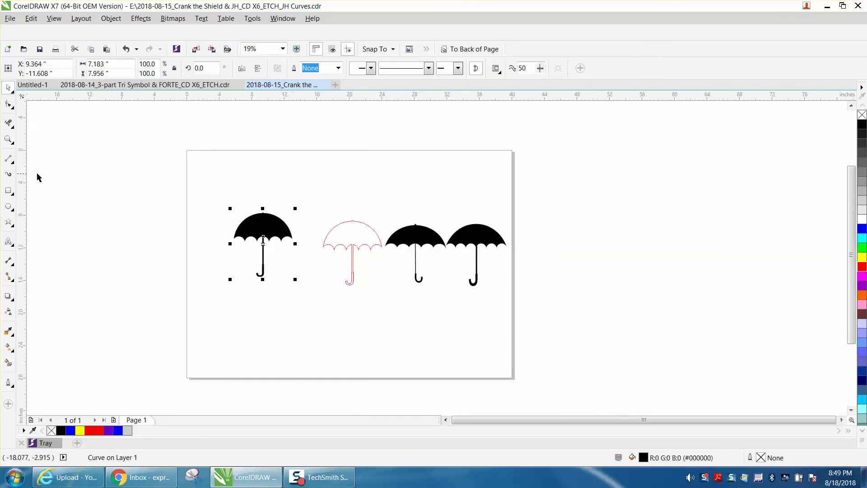
# - Zoom in to inspect the black umbrella's canopy and top nub, then zoom back out
pyautogui.click(8, 139)
pyautogui.moveTo(240, 192); pyautogui.dragTo(304, 243)
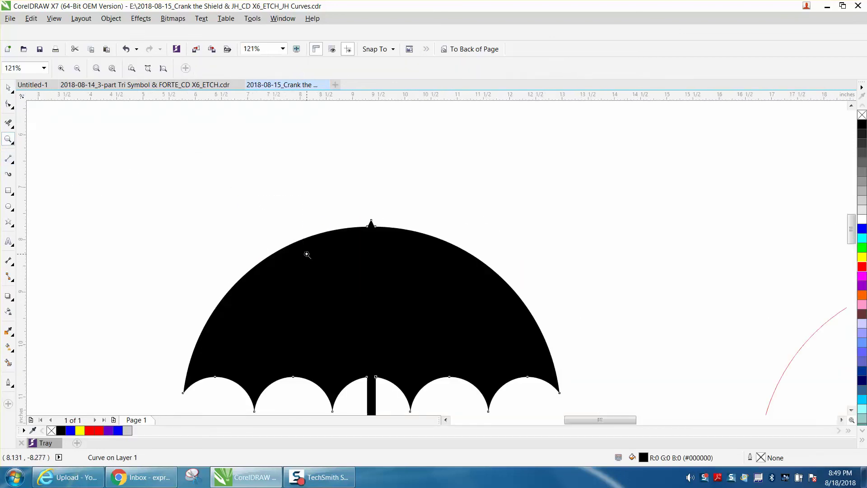
pyautogui.moveTo(402, 213); pyautogui.dragTo(421, 238)
pyautogui.scroll(-5, 300, 183)
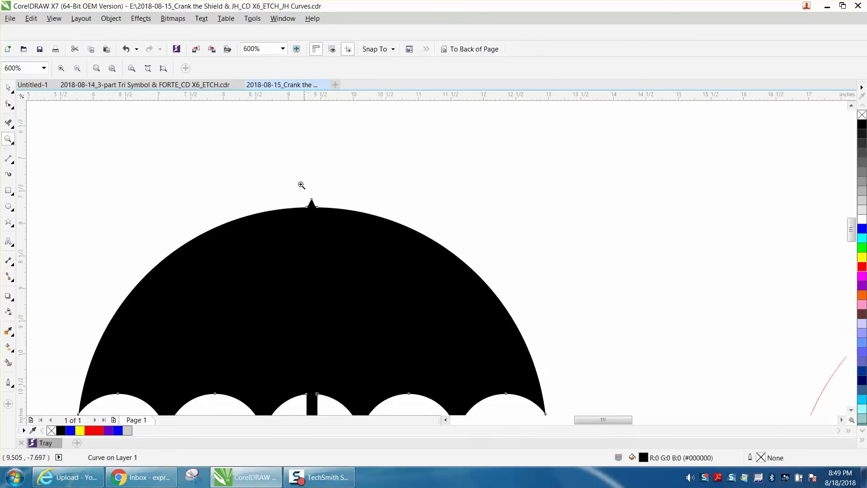
pyautogui.scroll(-2, 332, 206)
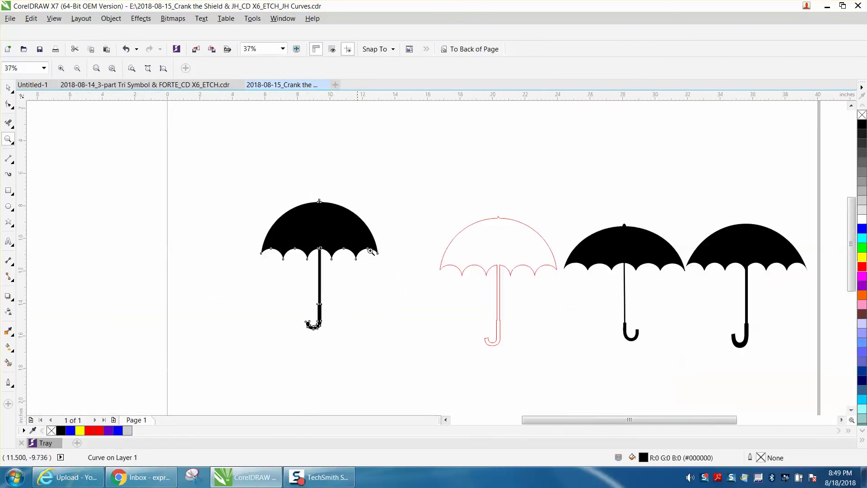